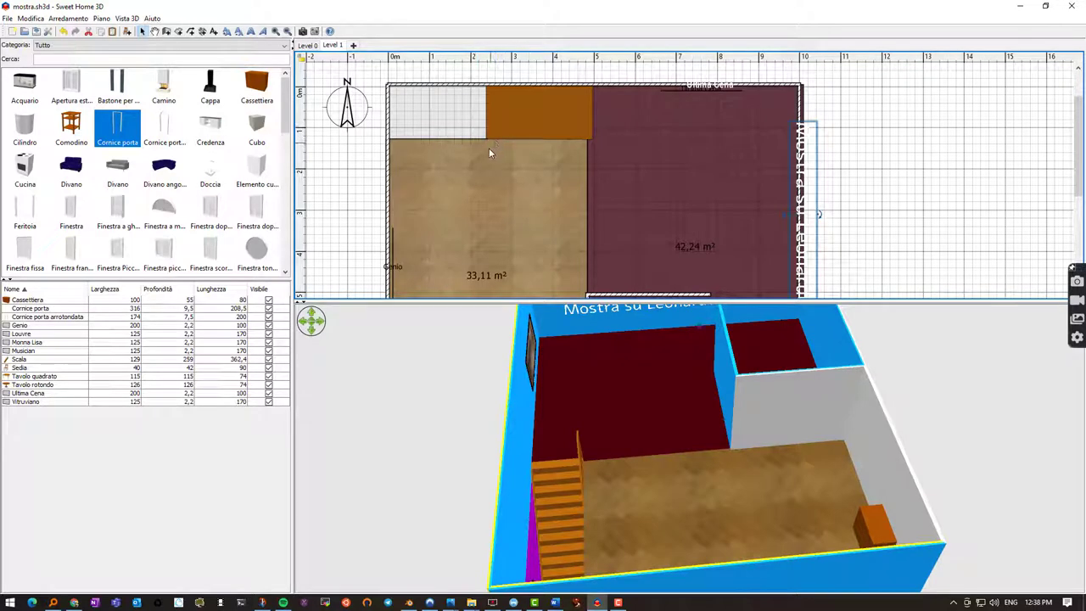
# Step: Export the entire home, not just the selection, in OBJ format as leonardovideo.obj in the moltiquadri folder
pyautogui.click(131, 18)
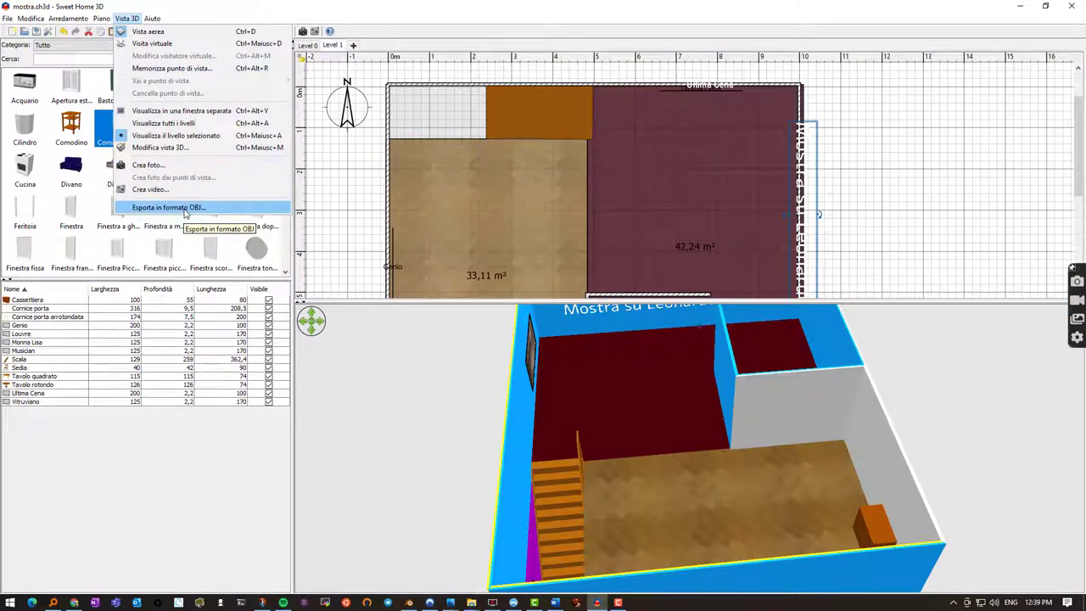
pyautogui.click(170, 207)
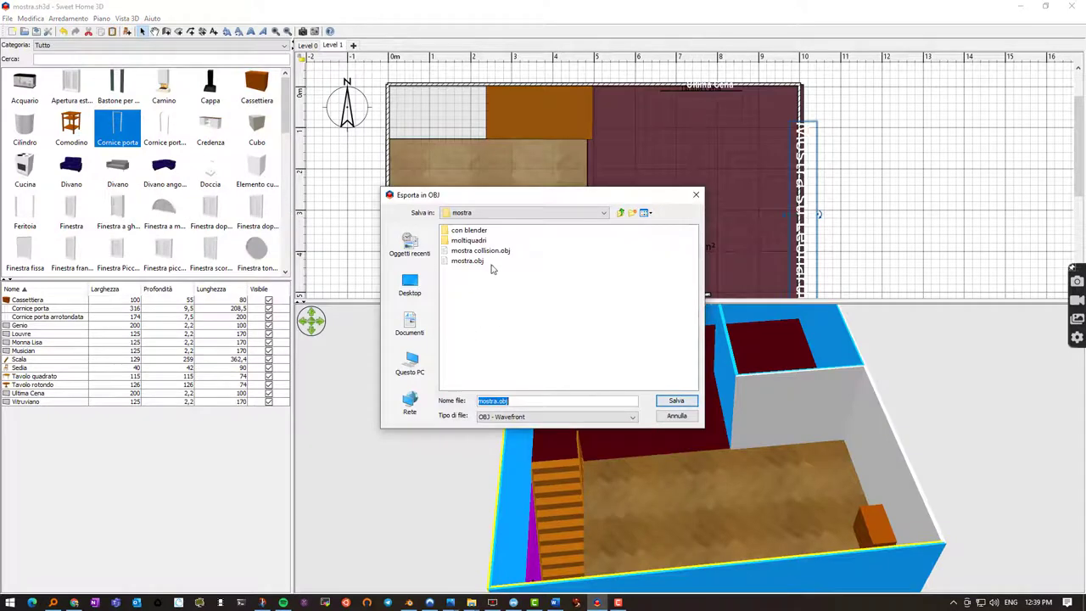
pyautogui.doubleClick(472, 240)
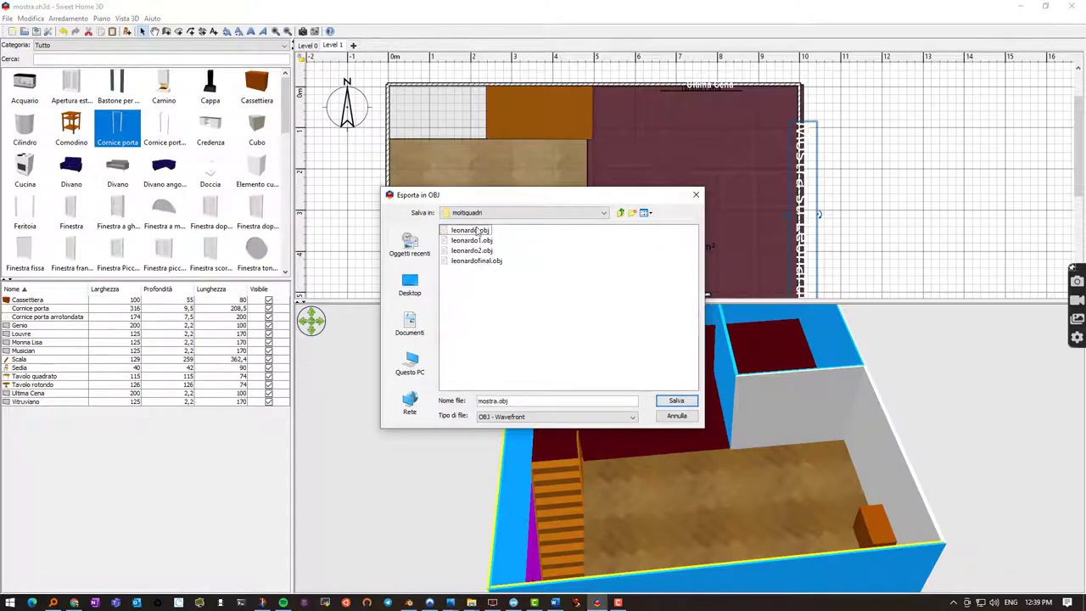
pyautogui.click(496, 401)
pyautogui.doubleClick(495, 402)
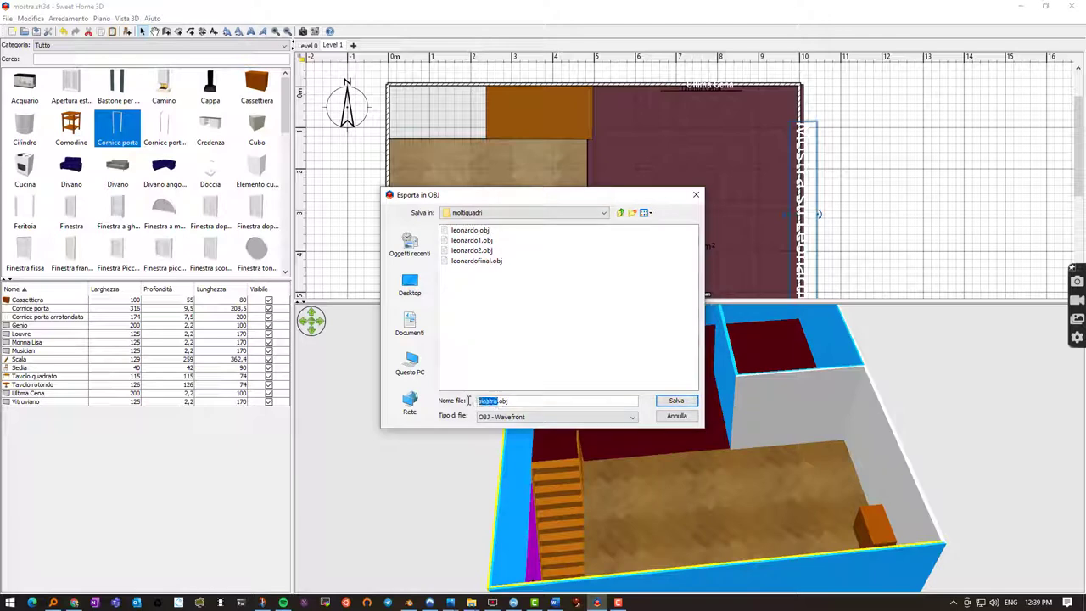
pyautogui.write('leonardovideo')
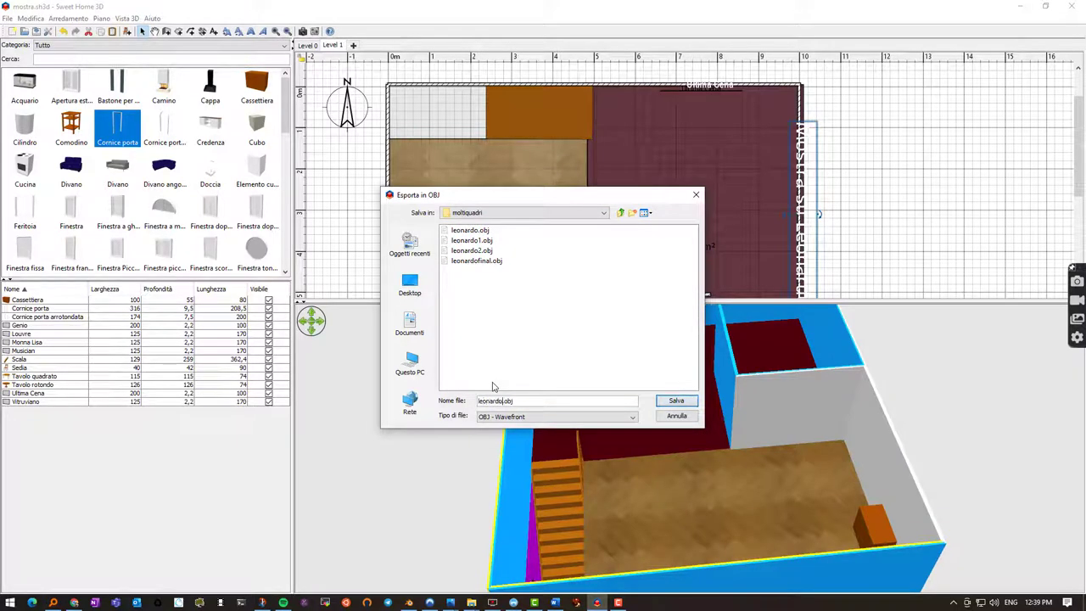
pyautogui.click(676, 402)
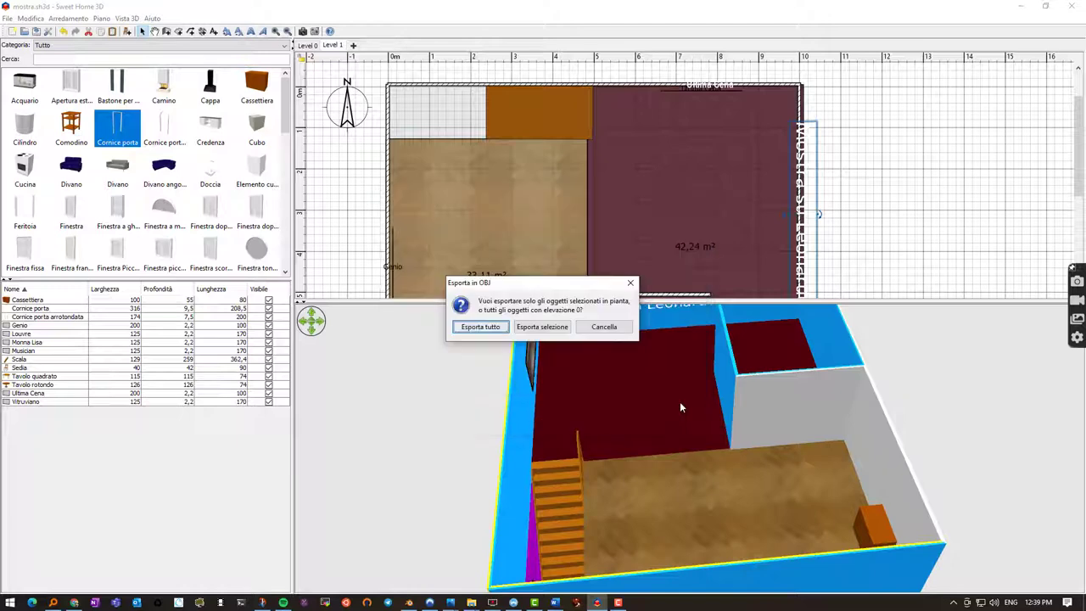
pyautogui.click(480, 328)
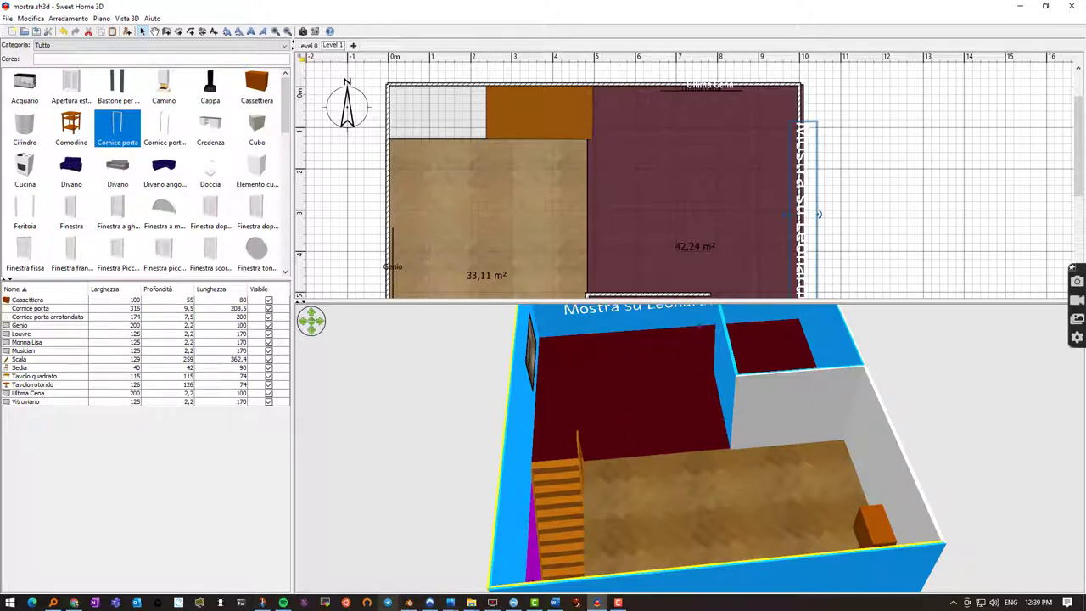
# Step: Switch to Blender, start a new file without saving the open scene, and delete the default cube
pyautogui.click(411, 604)
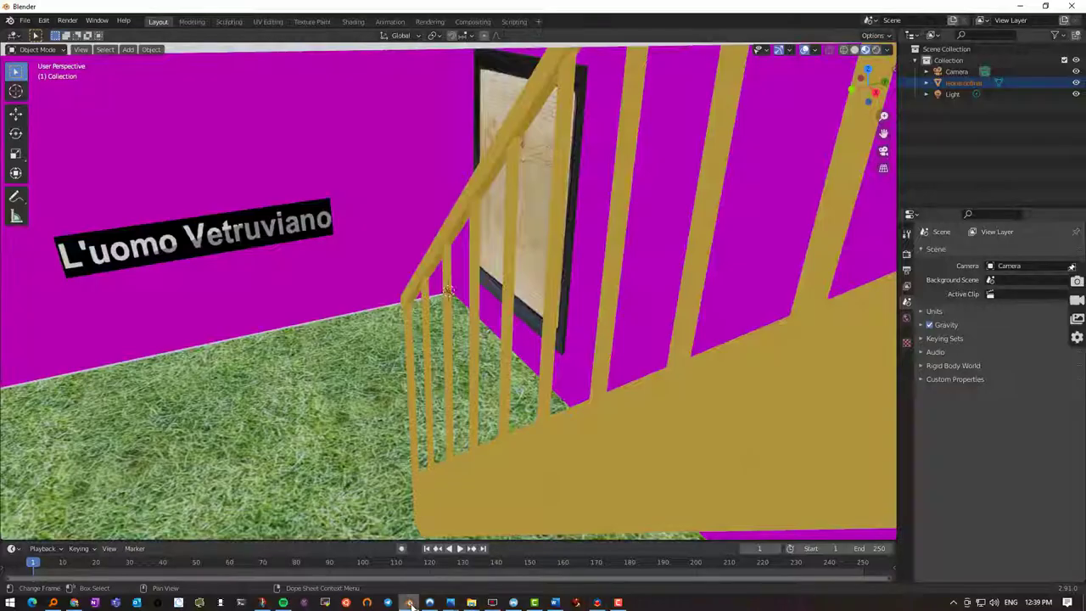
pyautogui.click(25, 21)
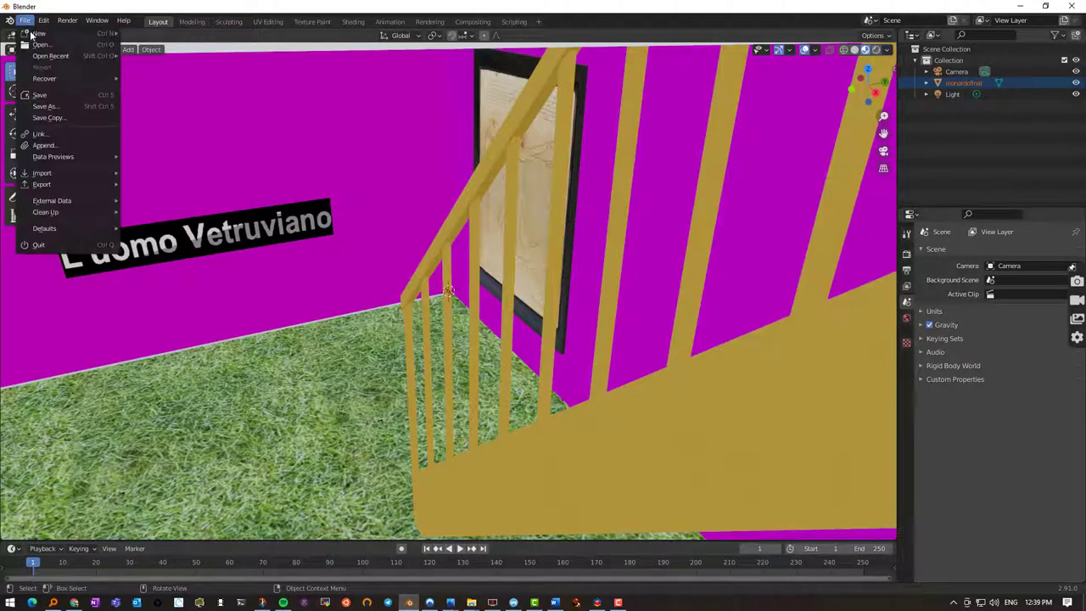
pyautogui.click(143, 36)
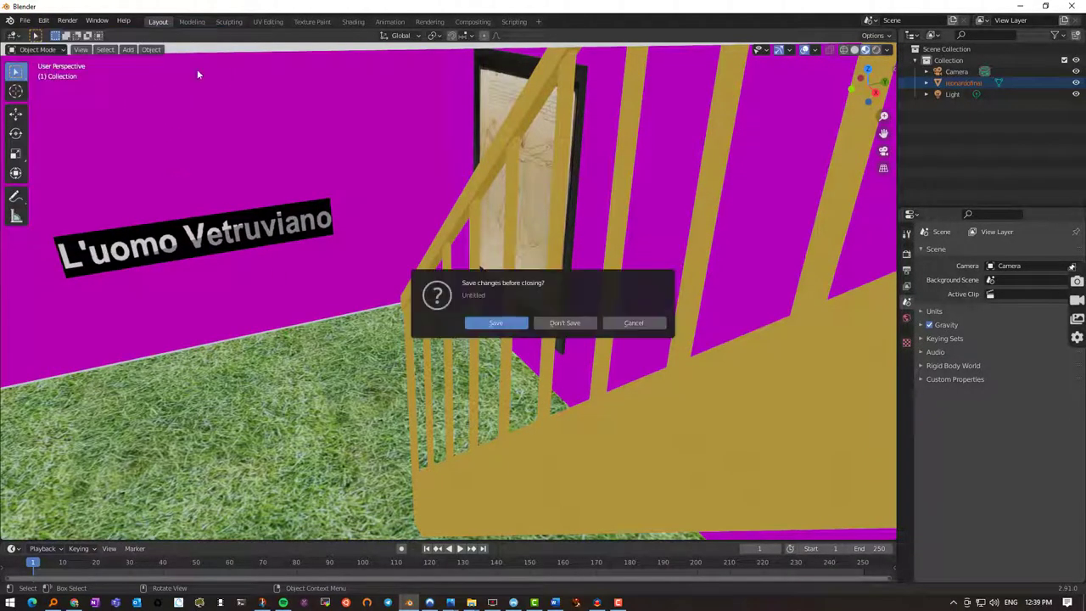
pyautogui.click(559, 322)
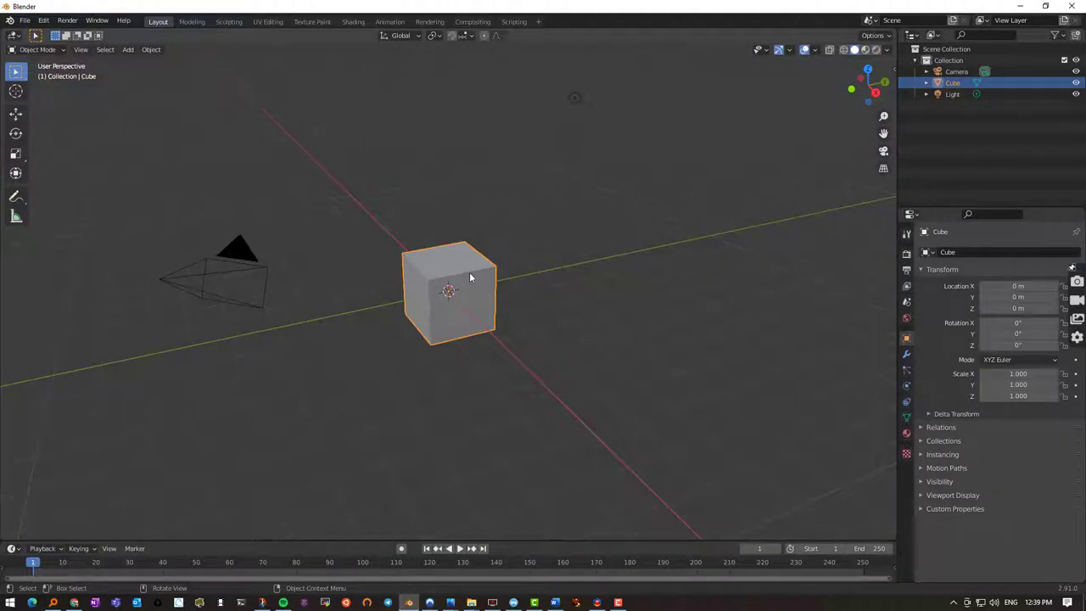
pyautogui.press('x')
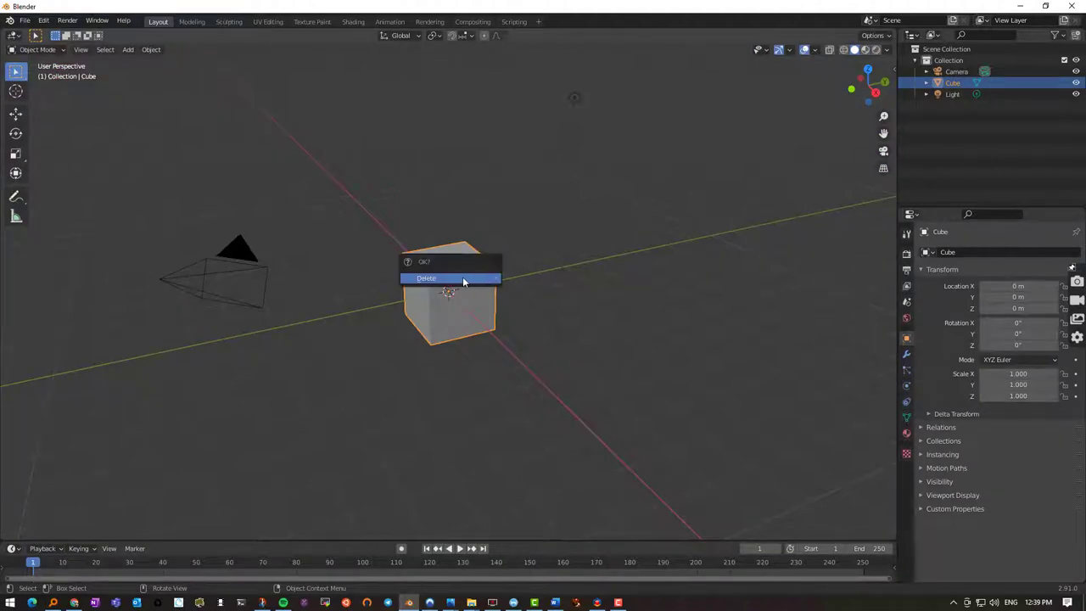
pyautogui.click(463, 280)
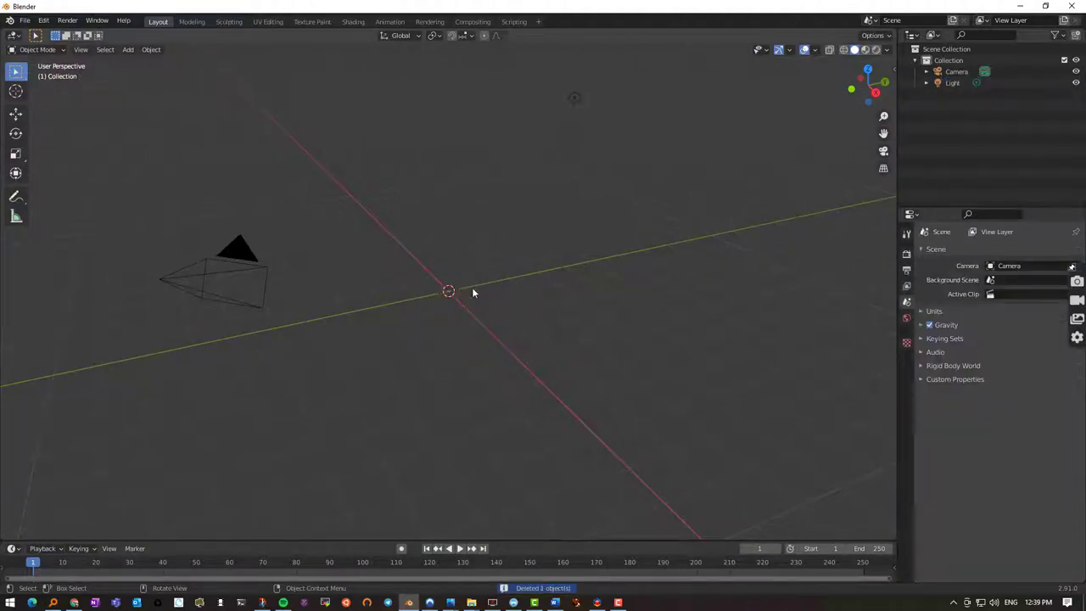
# Step: Try to import a Wavefront OBJ from the moltiquadri folder without choosing a file
pyautogui.click(24, 20)
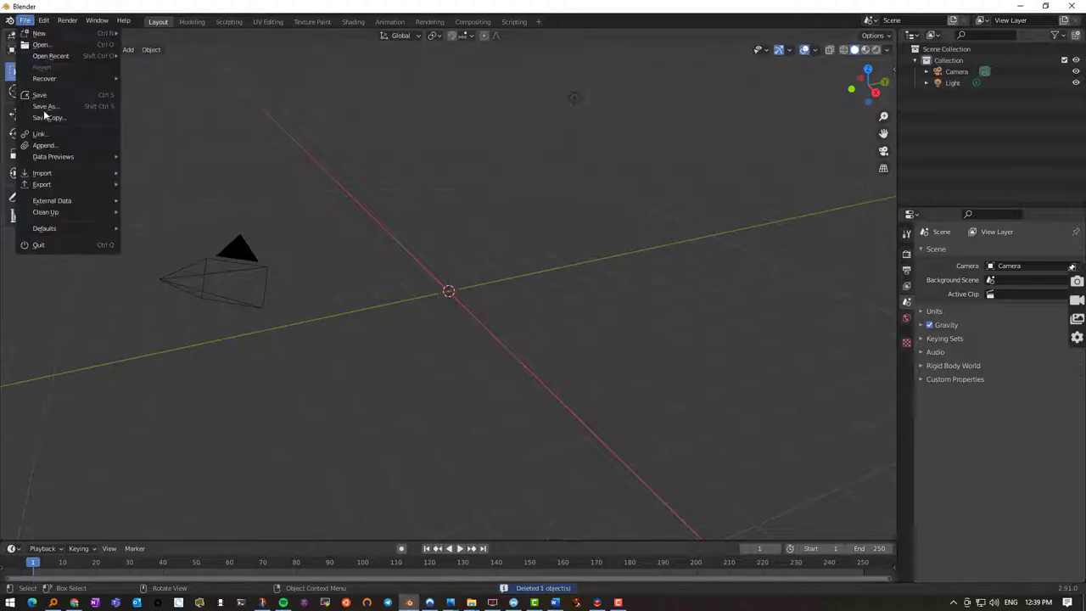
pyautogui.moveTo(65, 175)
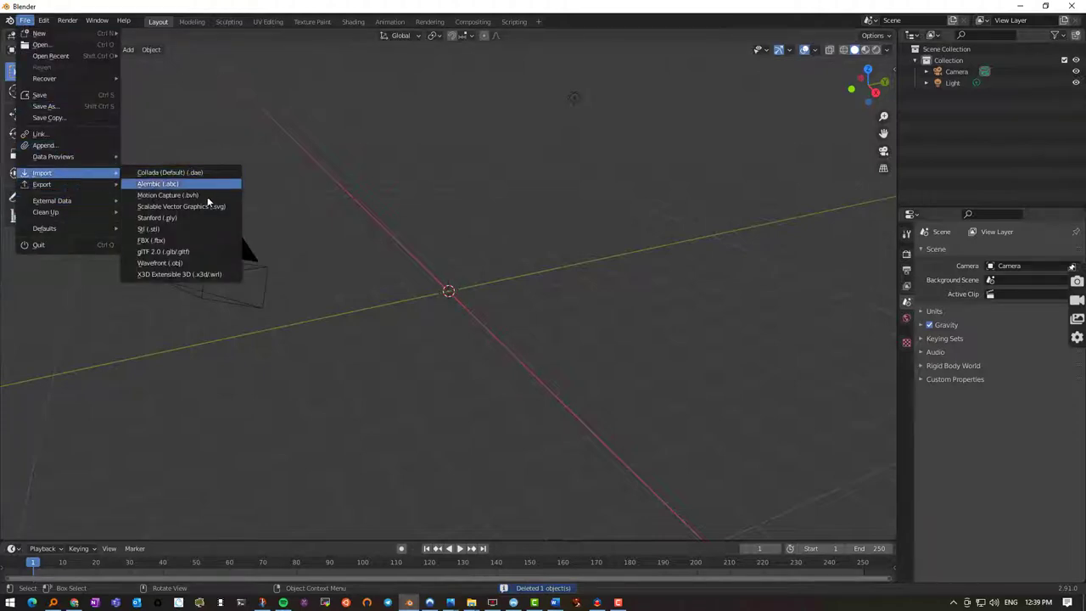
pyautogui.click(170, 263)
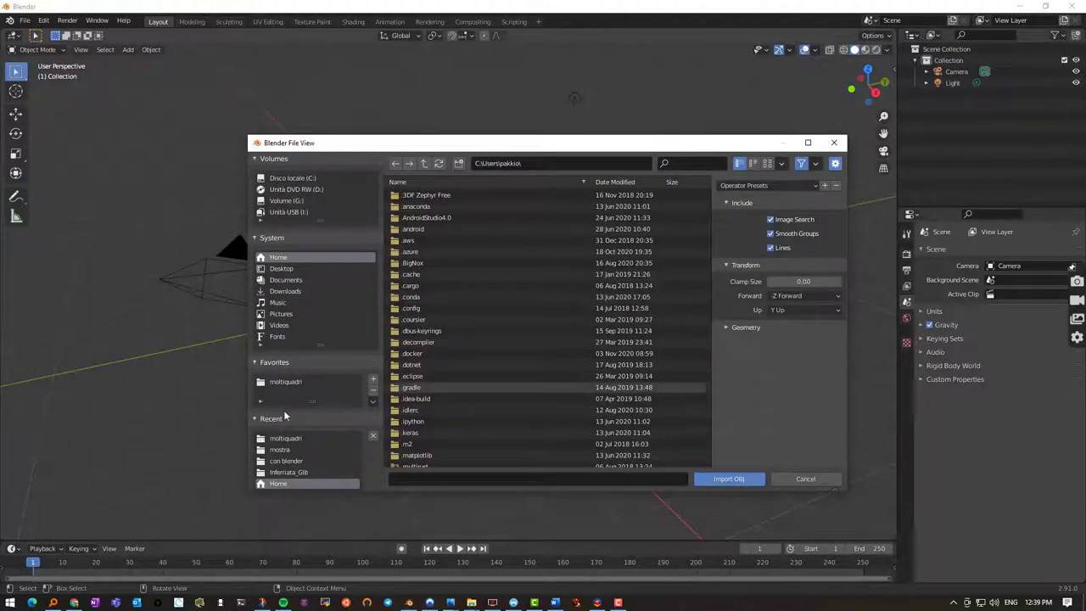
pyautogui.click(289, 383)
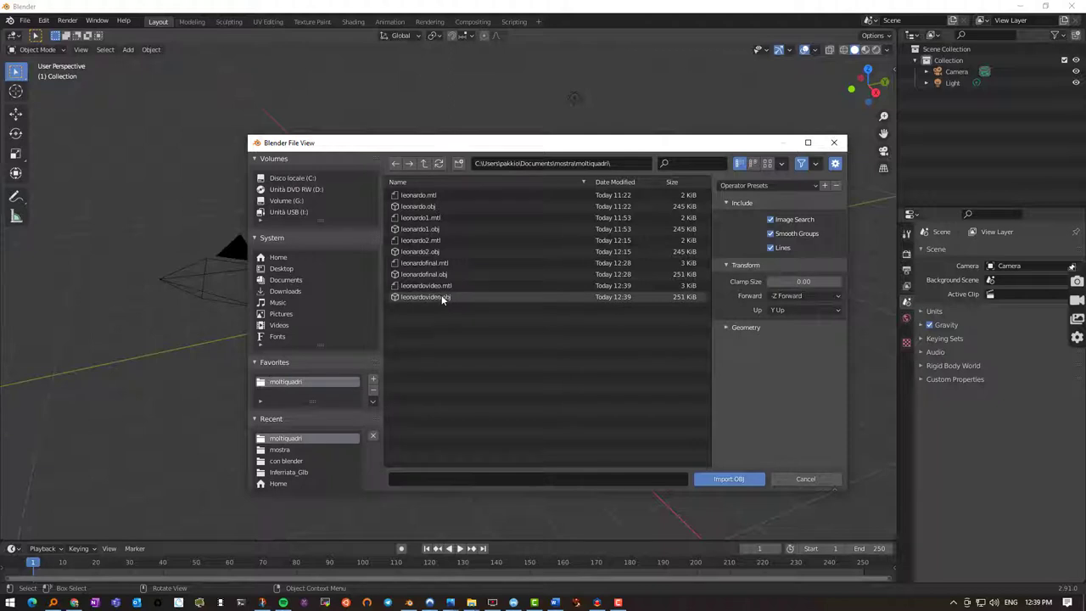
pyautogui.click(728, 480)
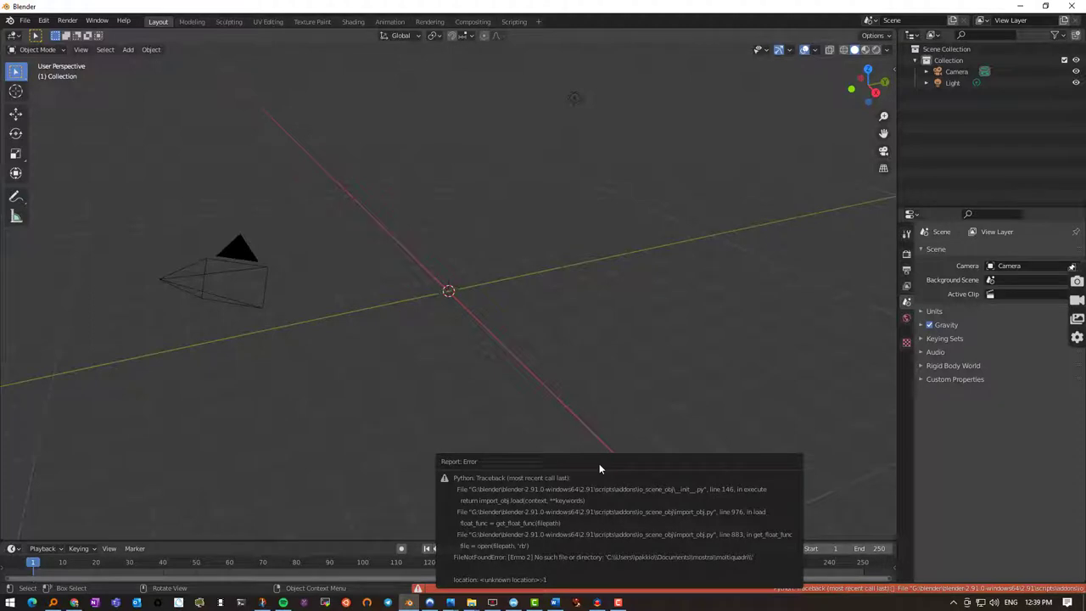
# Step: Import the Wavefront model leonardovideo.obj from the moltiquadri folder into the empty scene
pyautogui.click(25, 20)
pyautogui.moveTo(72, 172)
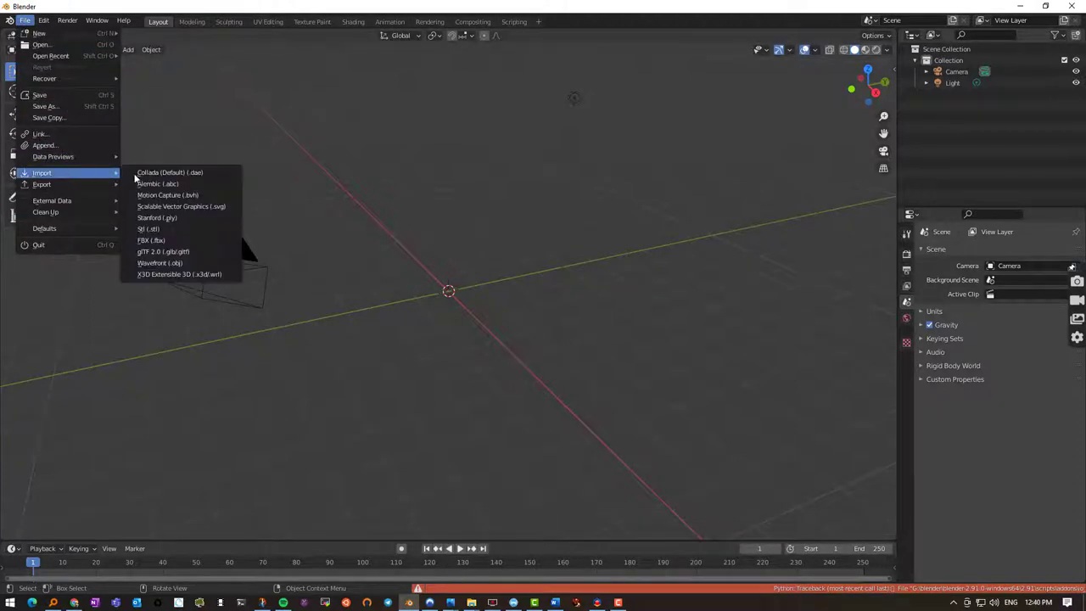
pyautogui.click(182, 264)
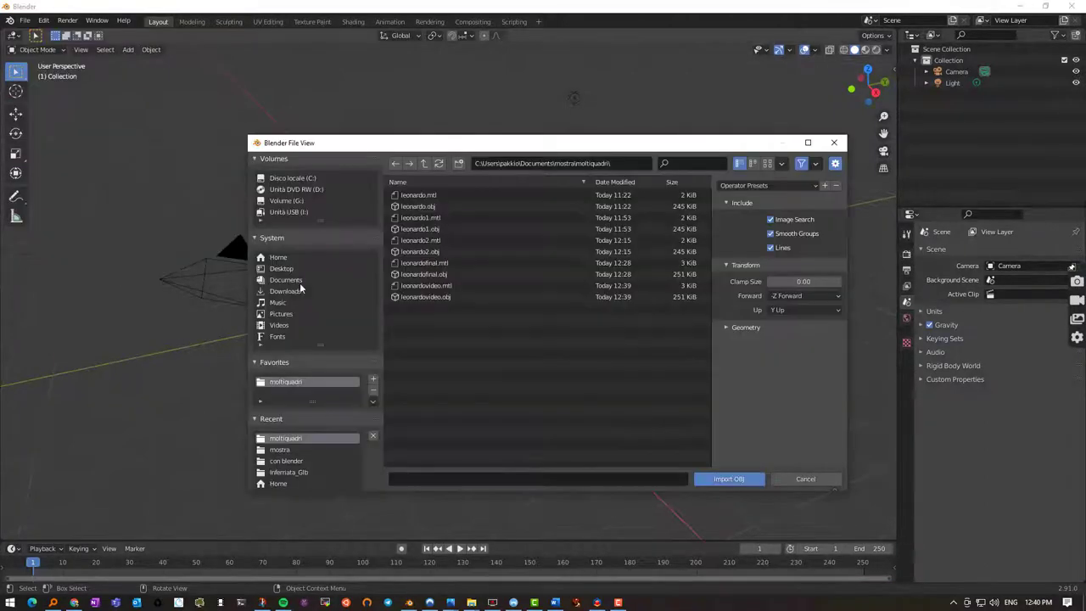
pyautogui.doubleClick(438, 297)
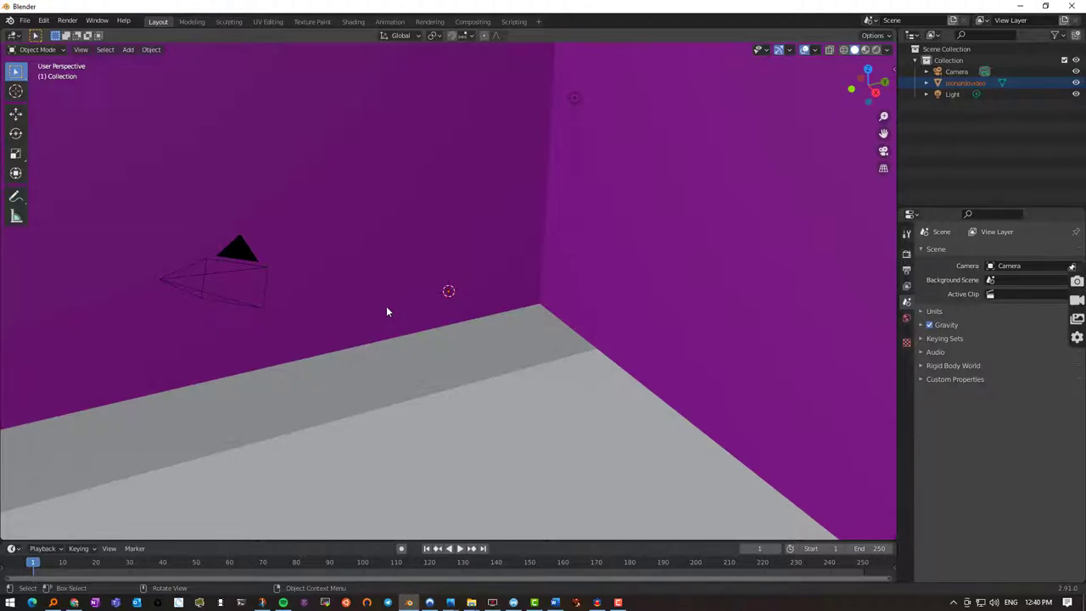
# Step: Scale the imported building model uniformly by a factor of 0.03
pyautogui.press('s')
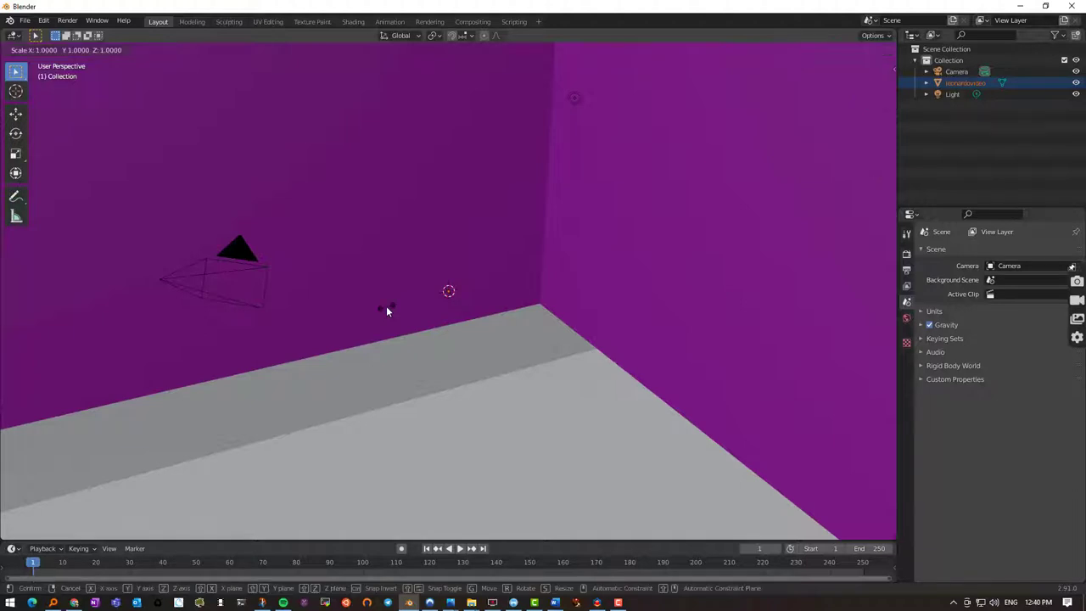
pyautogui.hotkey('shift', 'z')
pyautogui.write('0')
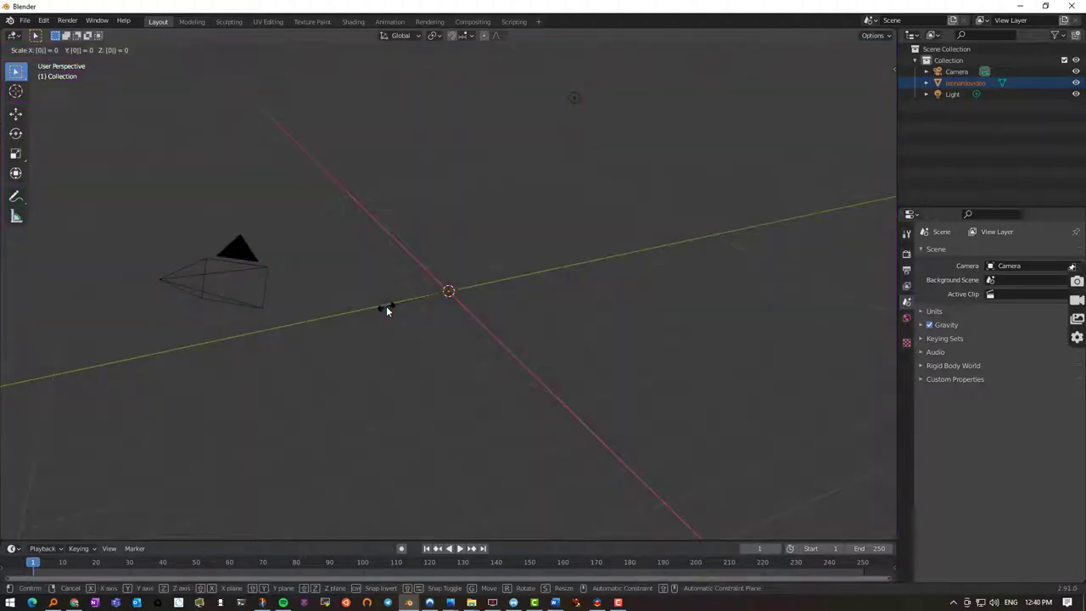
pyautogui.write('.')
pyautogui.write('.05')
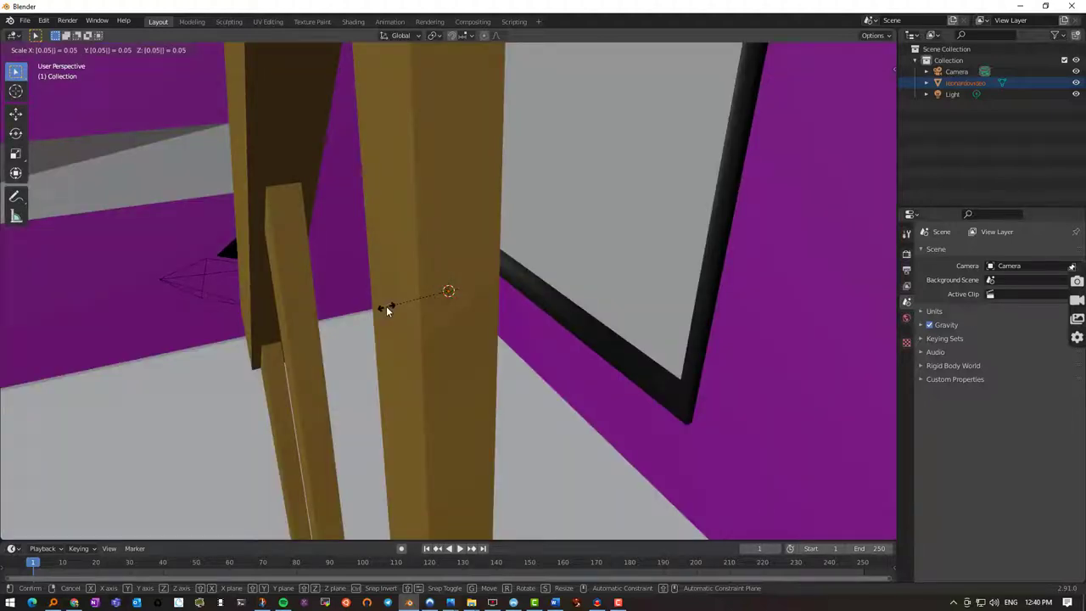
pyautogui.press('BackSpace')
pyautogui.write('3')
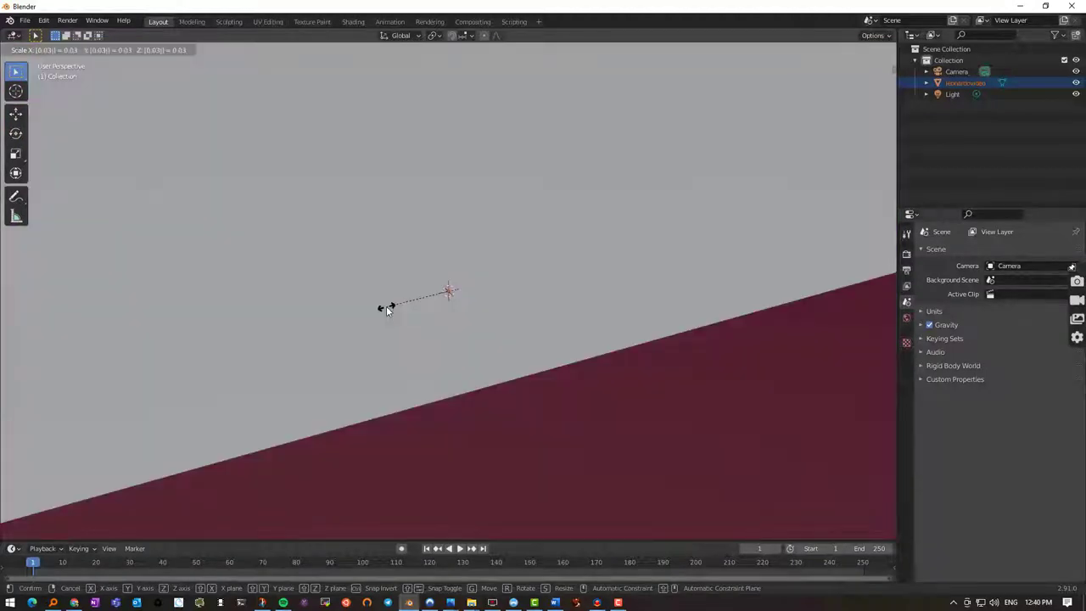
pyautogui.press('Return')
# Step: Compare Material Preview and Rendered shading on the upper room's interior, and keep Material Preview
pyautogui.scroll(-4, 376, 293)
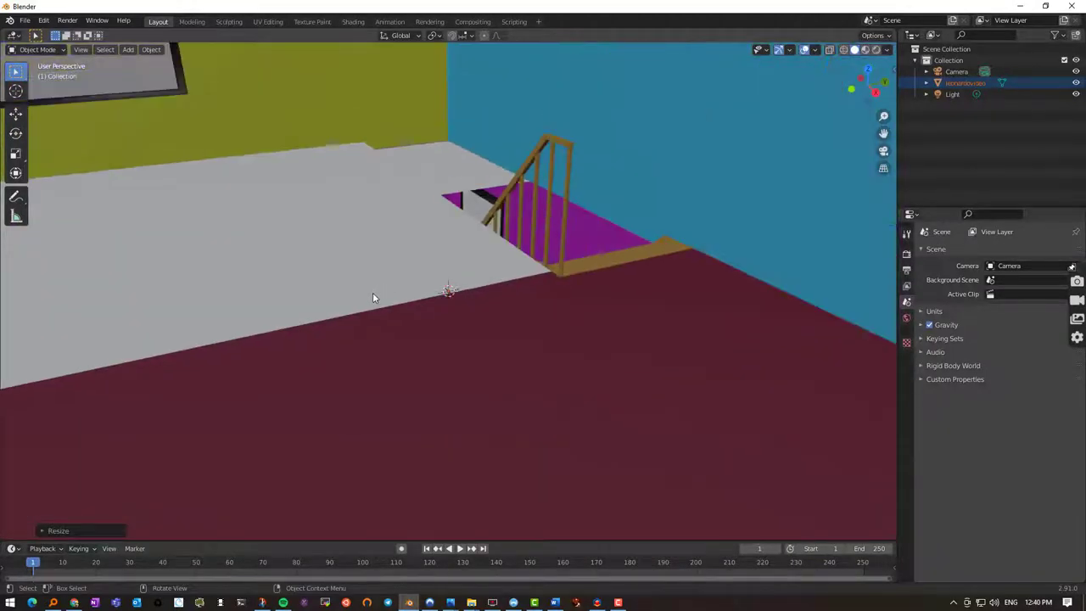
pyautogui.scroll(4, 373, 291)
pyautogui.scroll(-4, 370, 293)
pyautogui.moveTo(273, 329); pyautogui.dragTo(452, 188, button='middle')
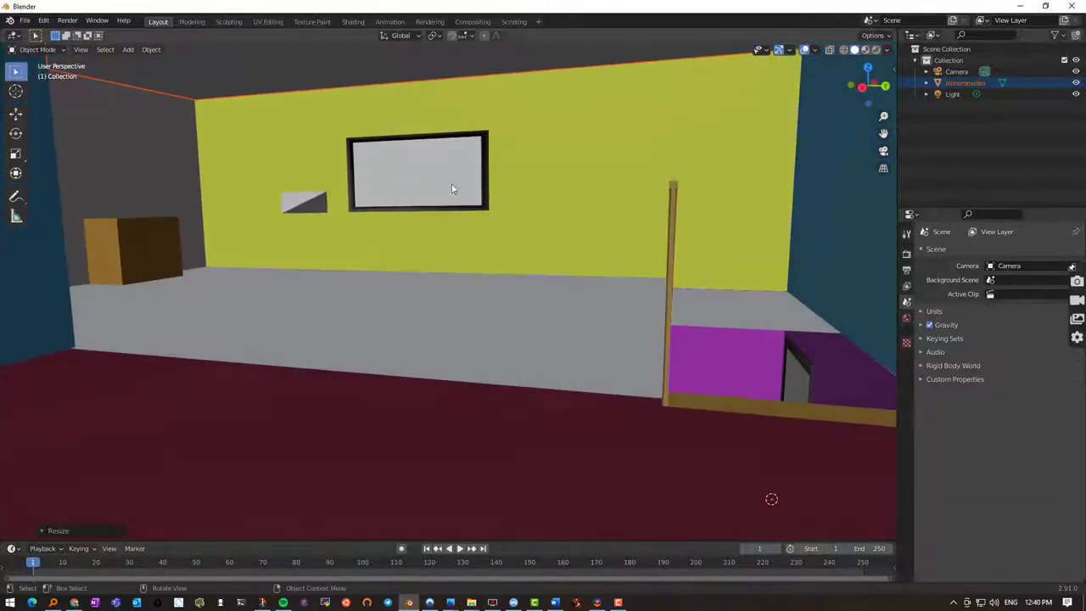
pyautogui.click(866, 50)
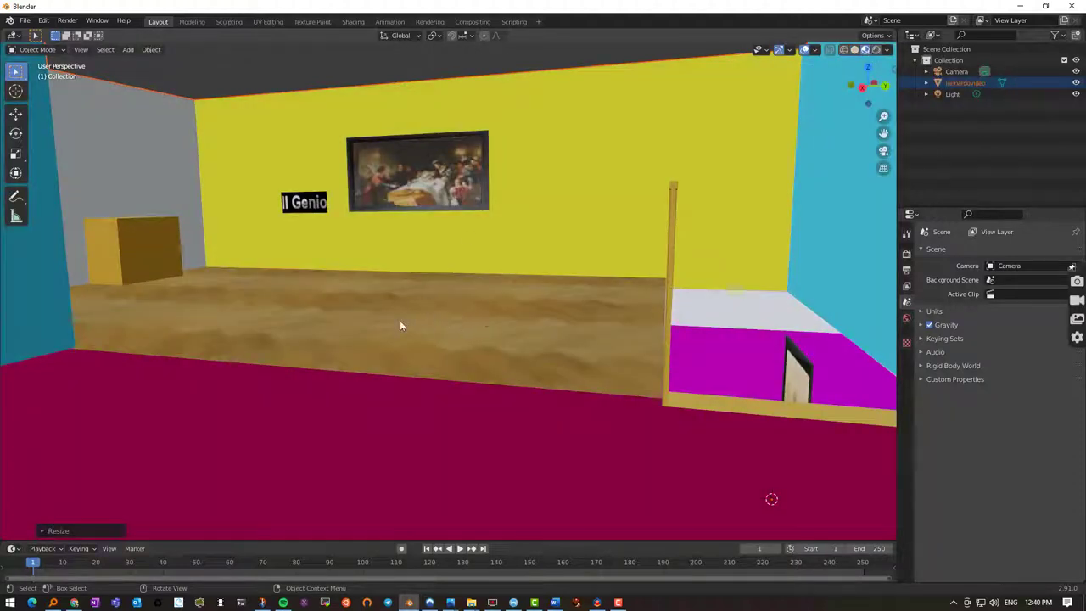
pyautogui.click(877, 50)
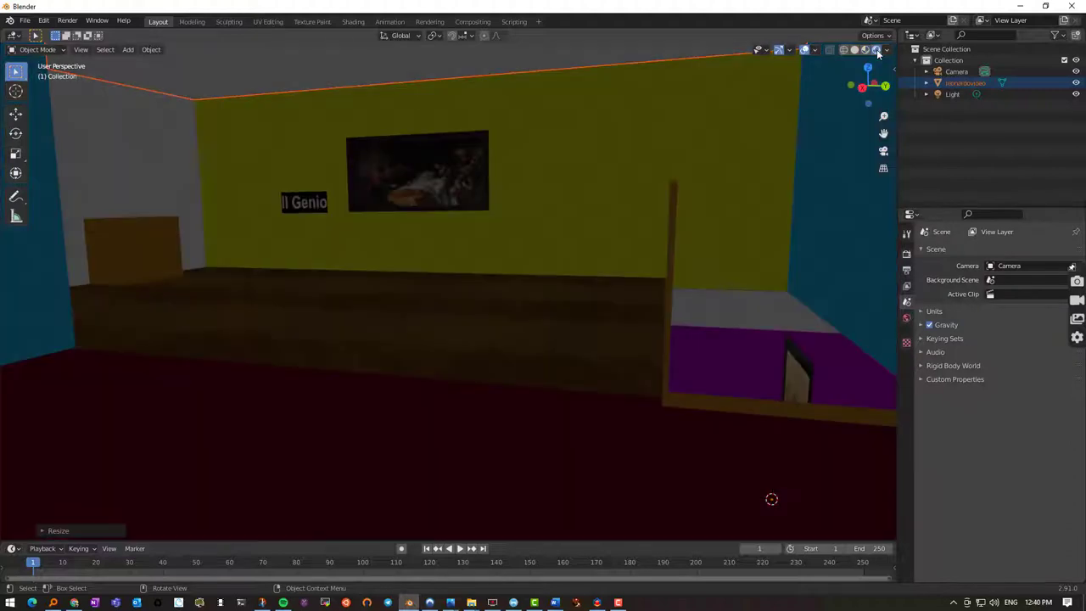
pyautogui.click(865, 50)
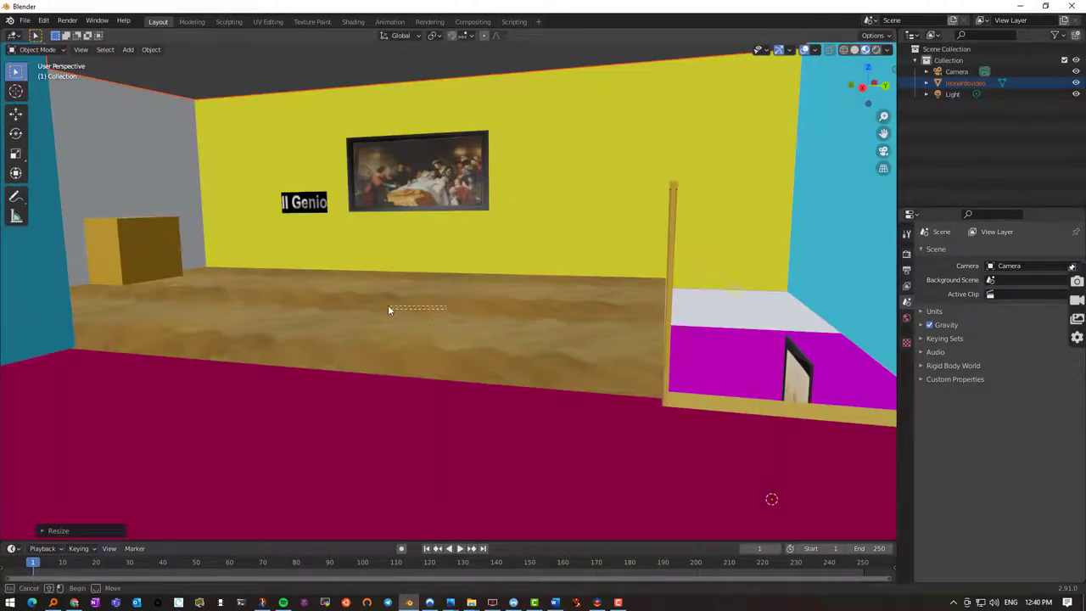
# Step: Examine the exhibition's upper and lower rooms in walk navigation, including the paintings, labels and staircase
pyautogui.moveTo(436, 307); pyautogui.dragTo(218, 323, button='middle')
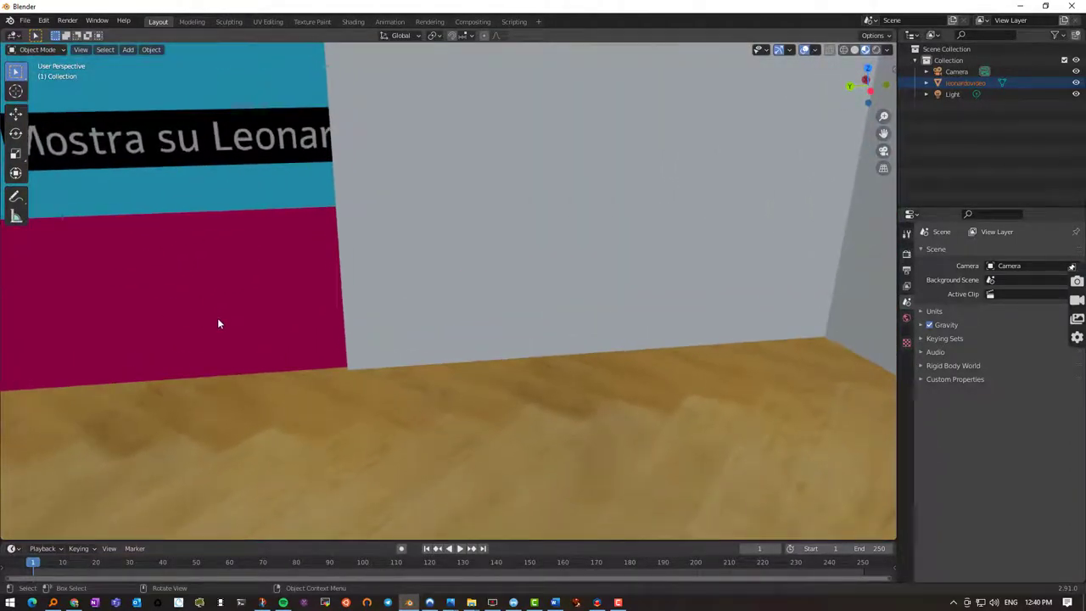
pyautogui.hotkey('shift', '`')
pyautogui.press('s')
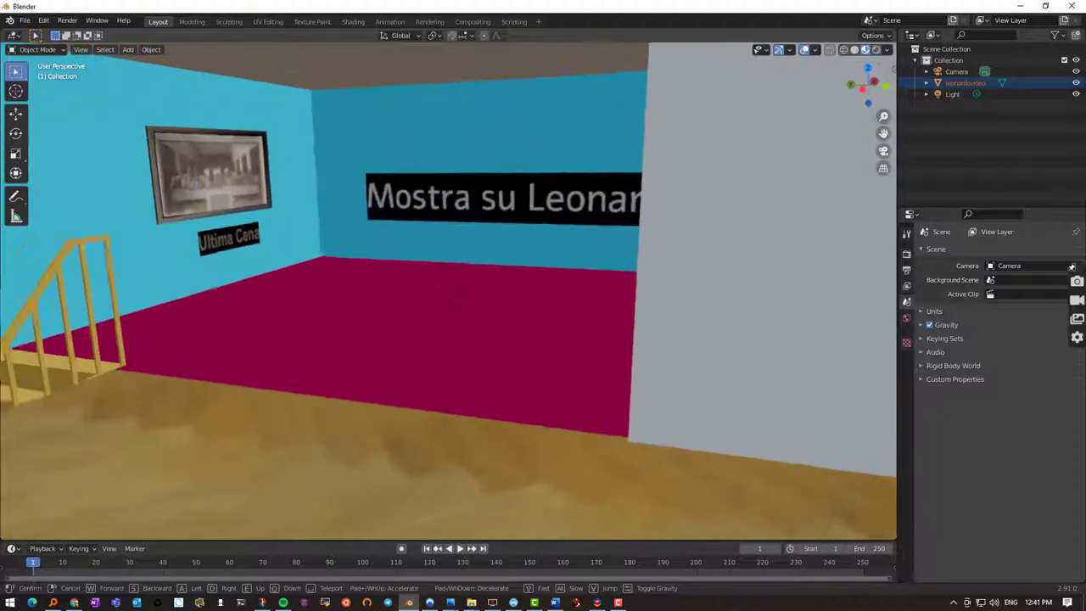
pyautogui.press('w')
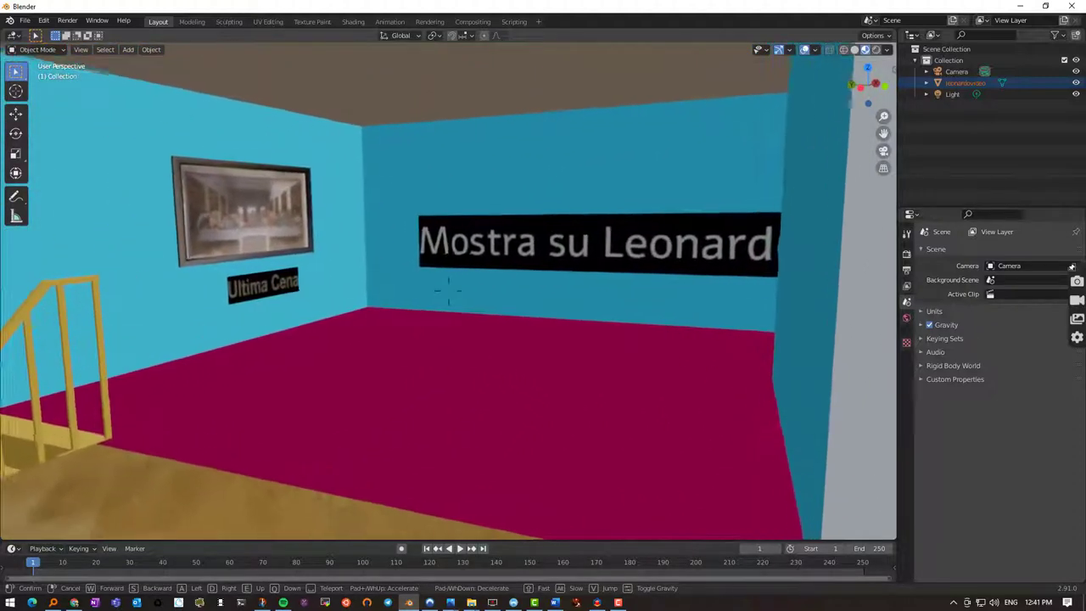
pyautogui.press('w')
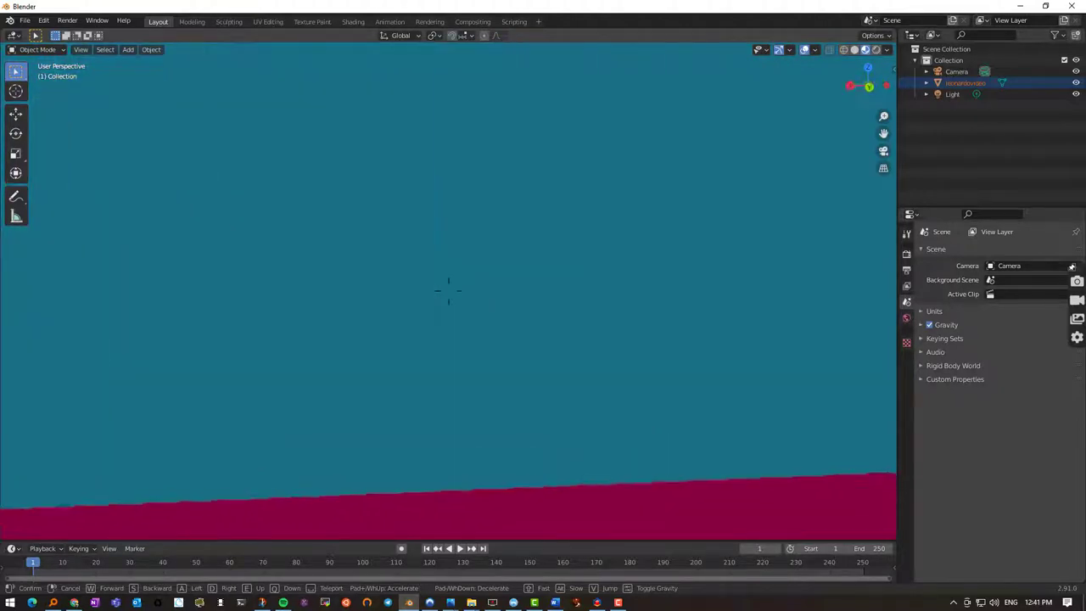
pyautogui.press('w')
pyautogui.press('w')
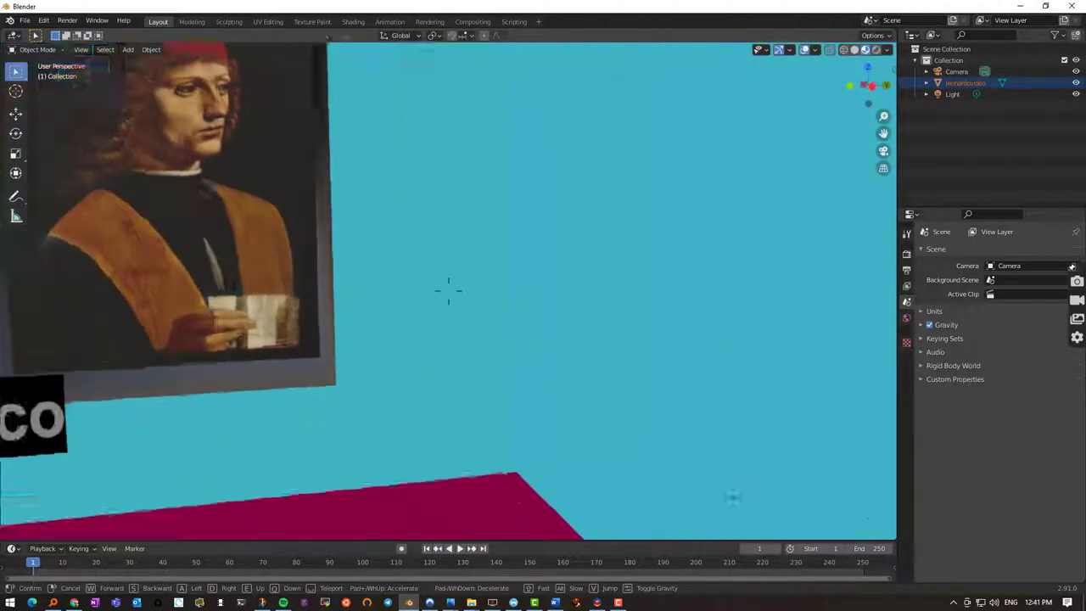
pyautogui.press('w')
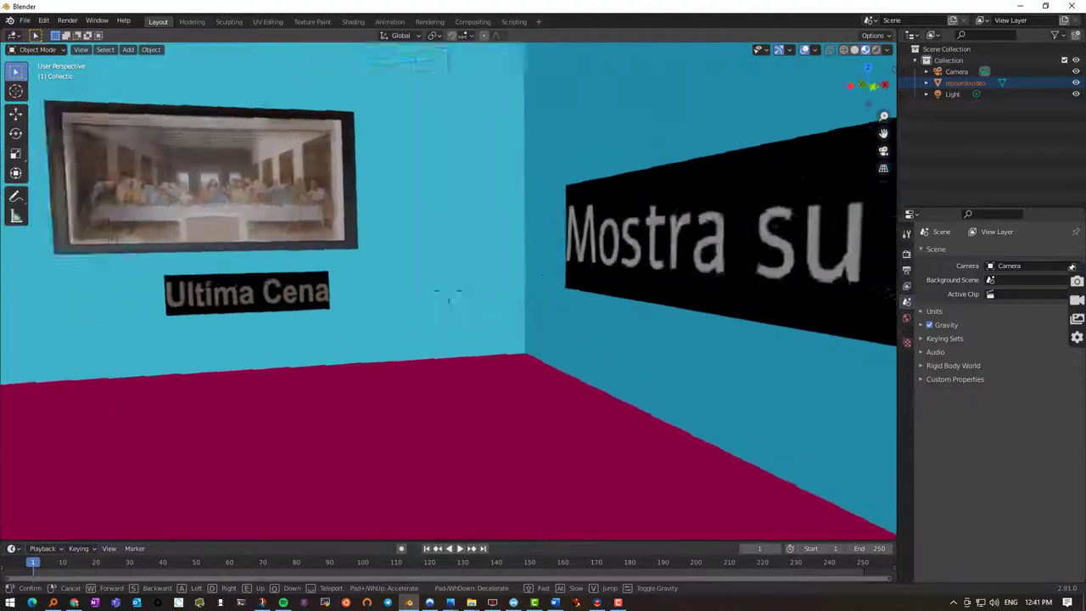
pyautogui.press('w')
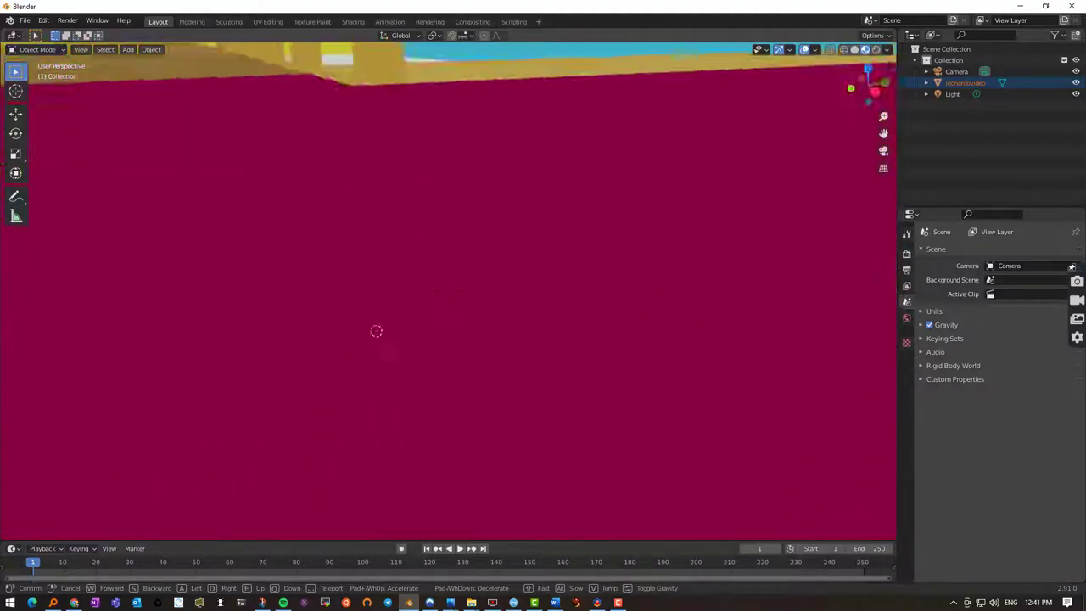
pyautogui.press('w')
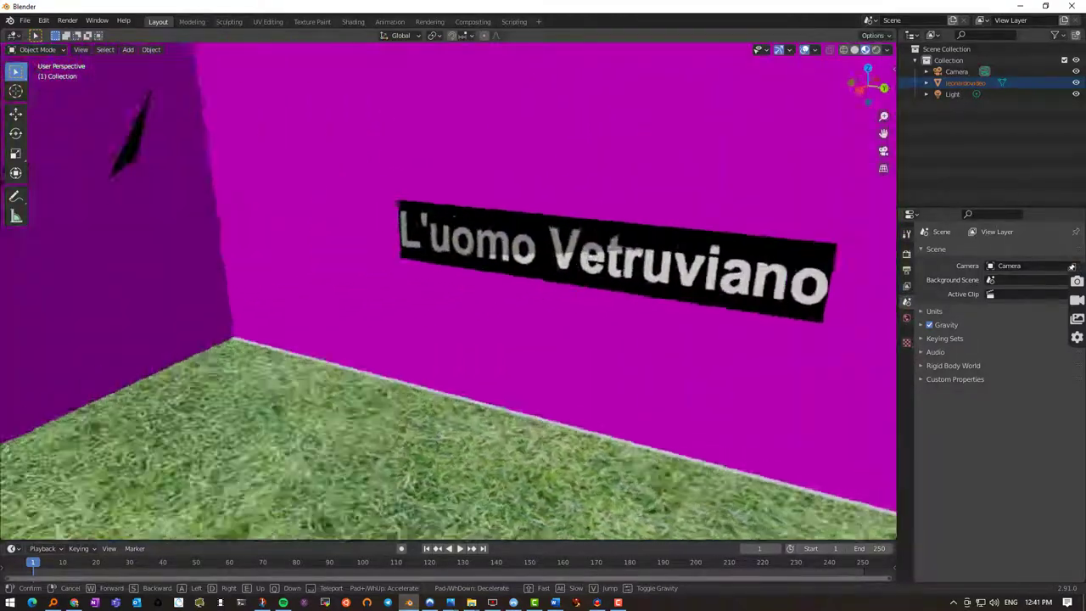
pyautogui.press('w')
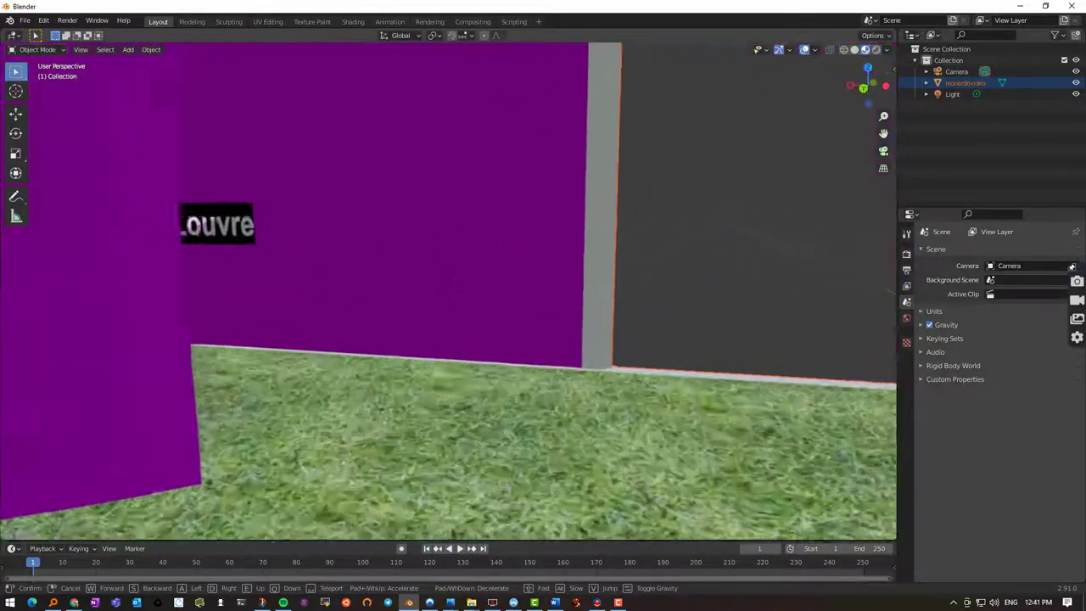
pyautogui.press('w')
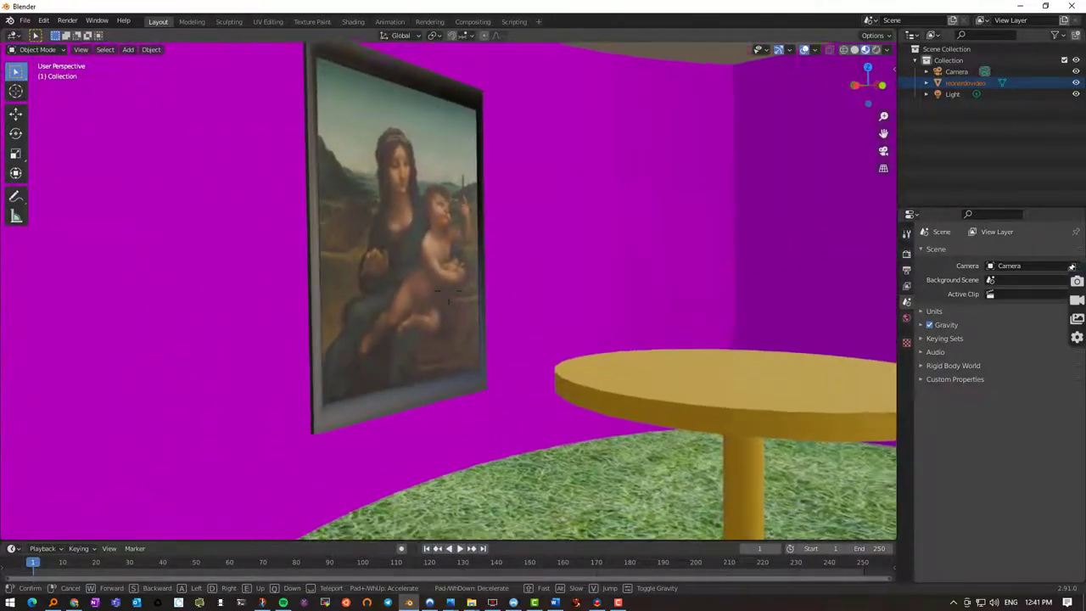
pyautogui.press('w')
pyautogui.press('w')
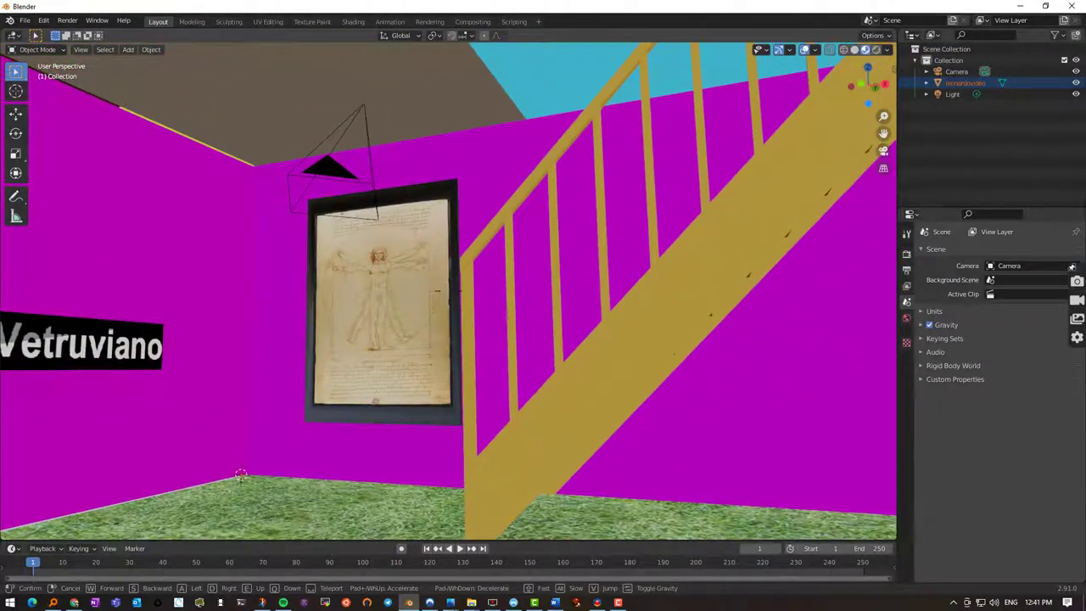
pyautogui.press('Escape')
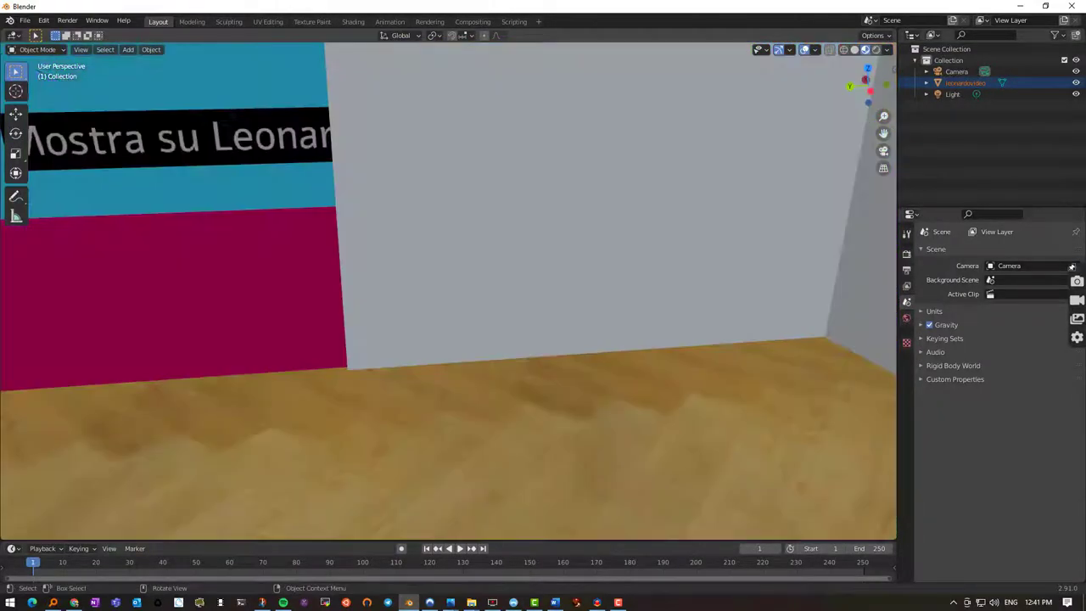
# Step: Select the leonardovideo object together with its hierarchy
pyautogui.click(960, 84)
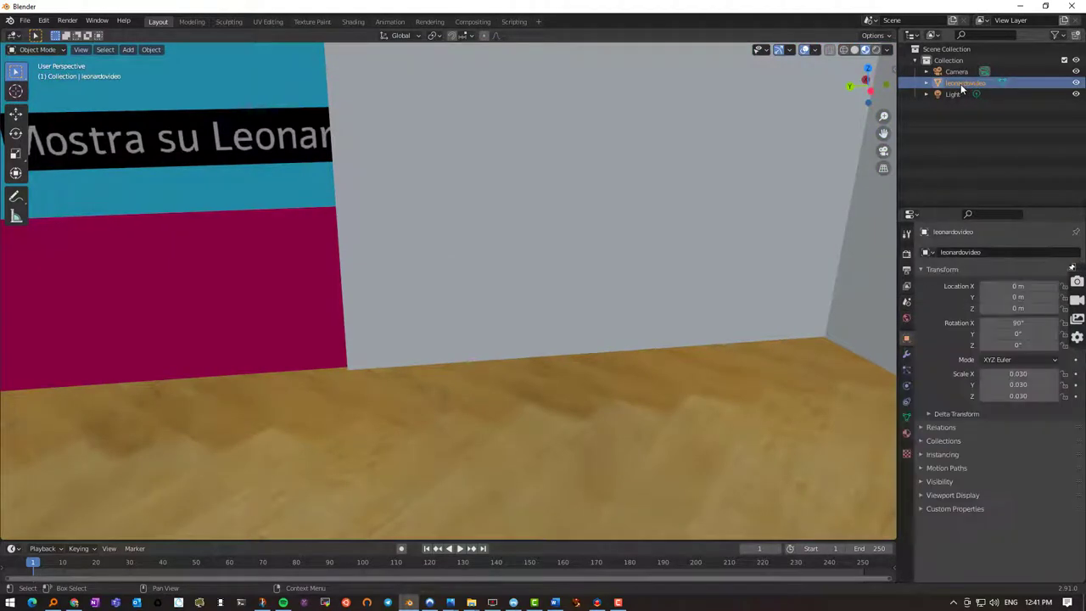
pyautogui.rightClick(960, 83)
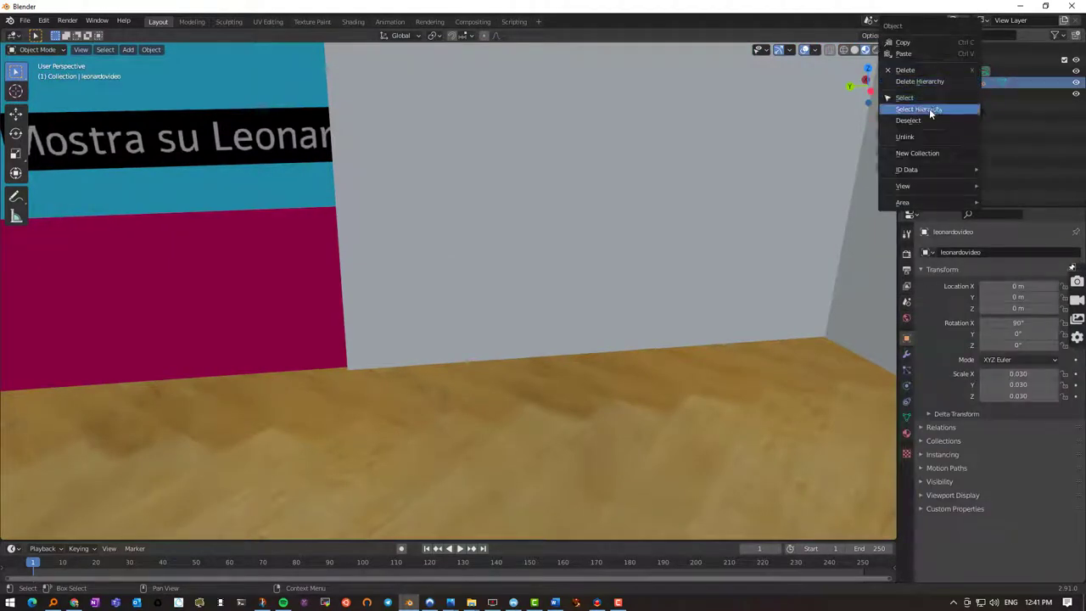
pyautogui.click(931, 109)
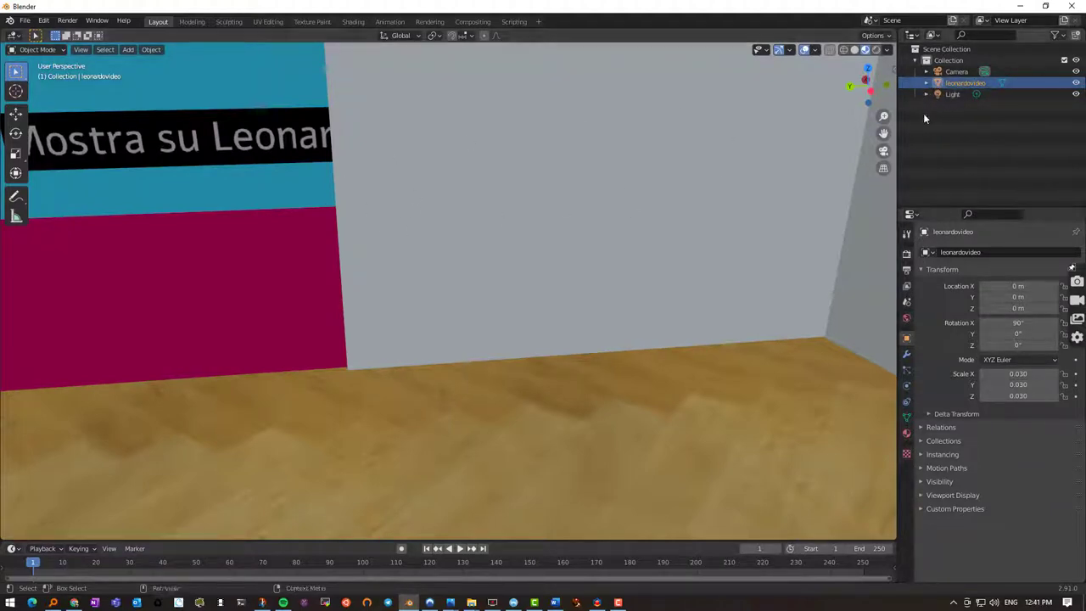
# Step: Start a glTF 2.0 export and choose the moltiquadri folder as its destination
pyautogui.click(25, 20)
pyautogui.moveTo(91, 187)
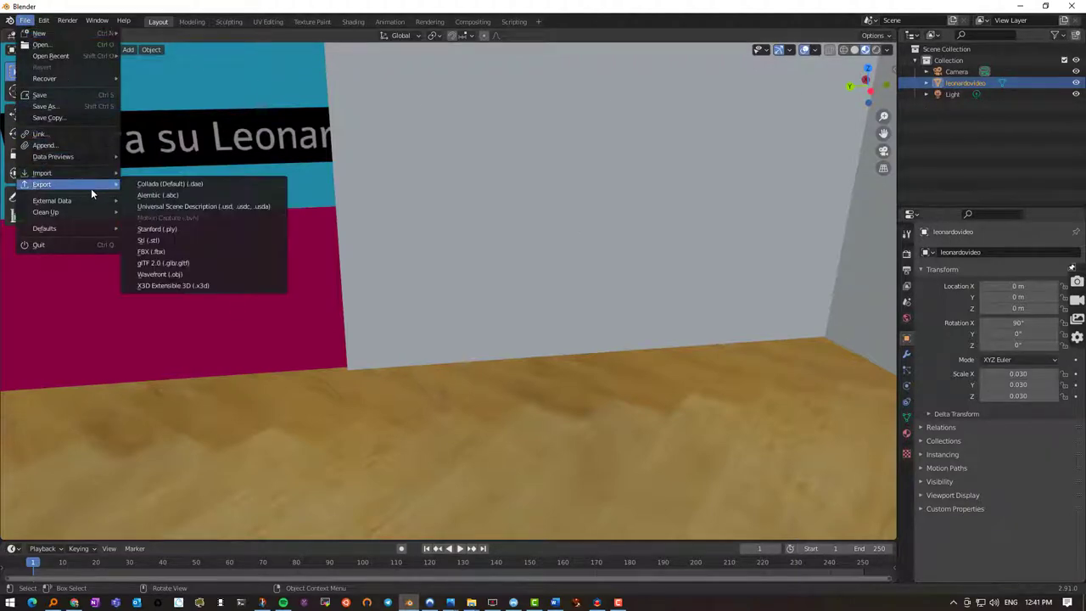
pyautogui.click(178, 264)
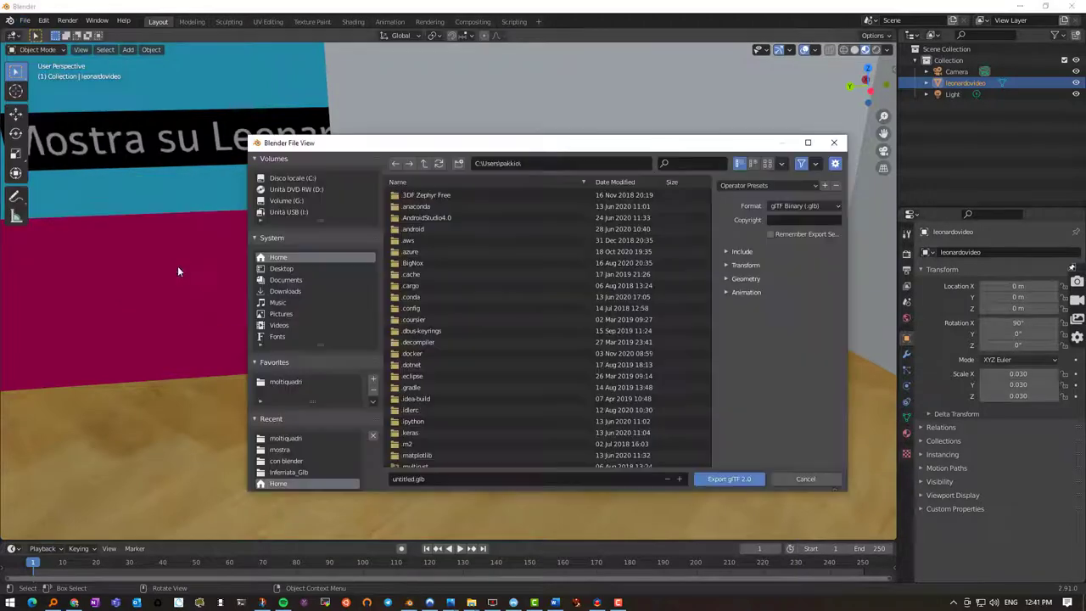
pyautogui.click(286, 382)
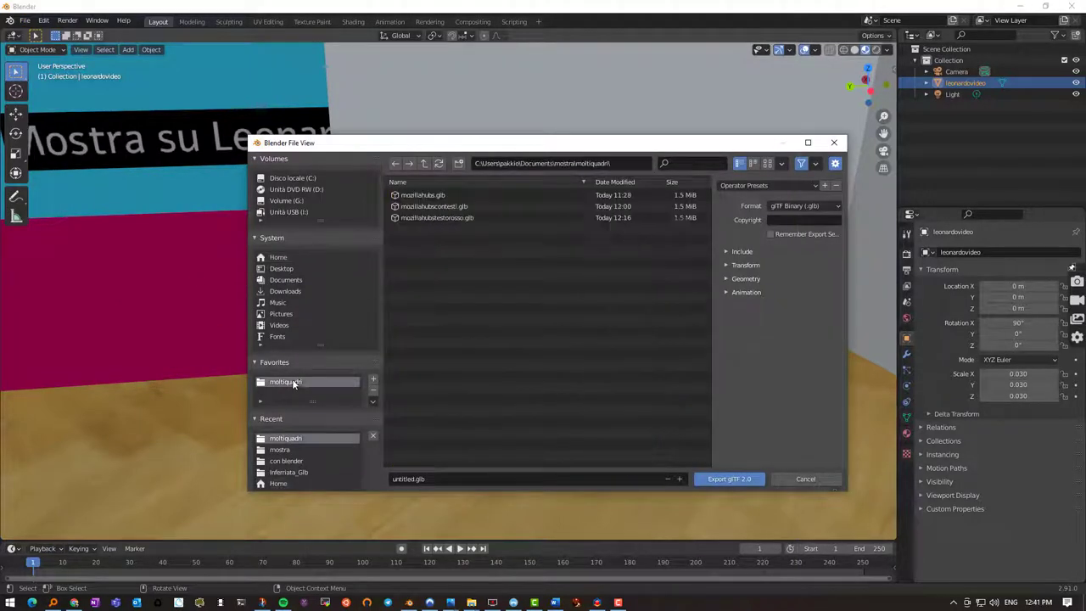
pyautogui.click(413, 480)
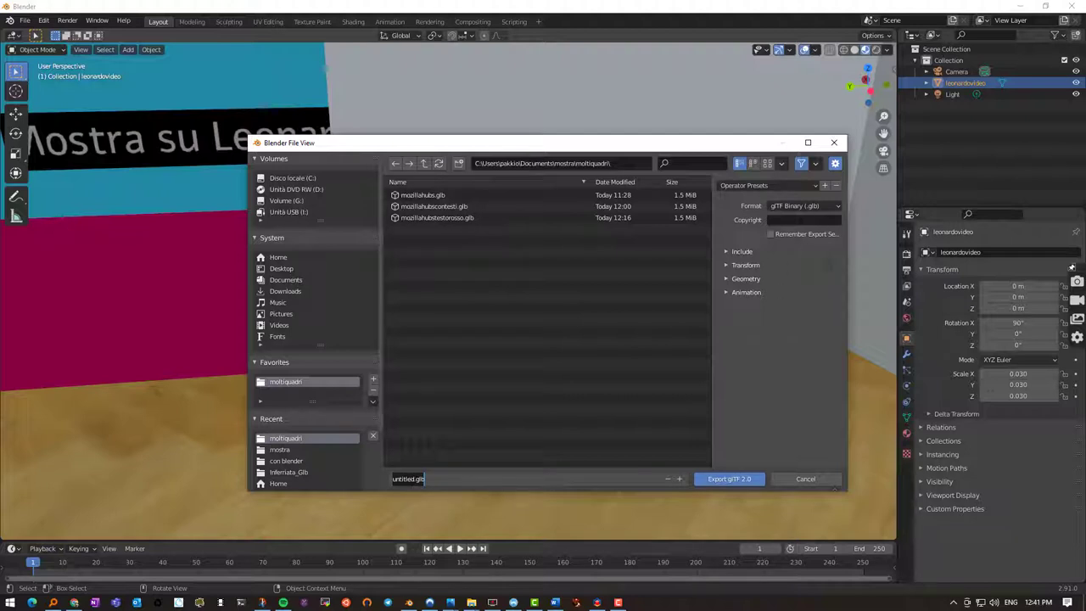
# Step: Set the glTF export to remember its settings and include only selected objects, and expand the transform and geometry options
pyautogui.click(770, 234)
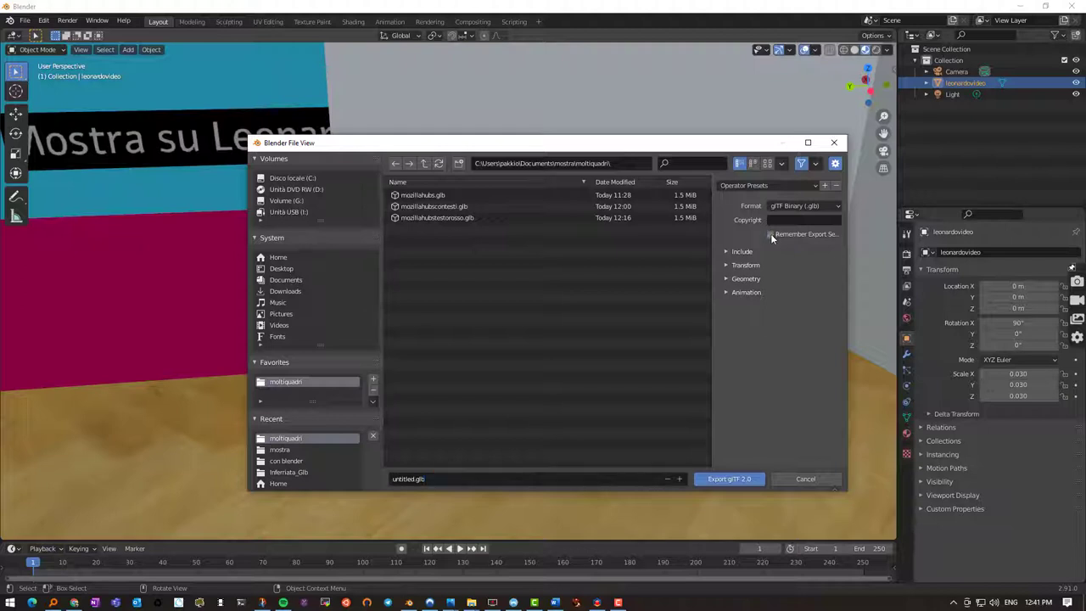
pyautogui.click(726, 252)
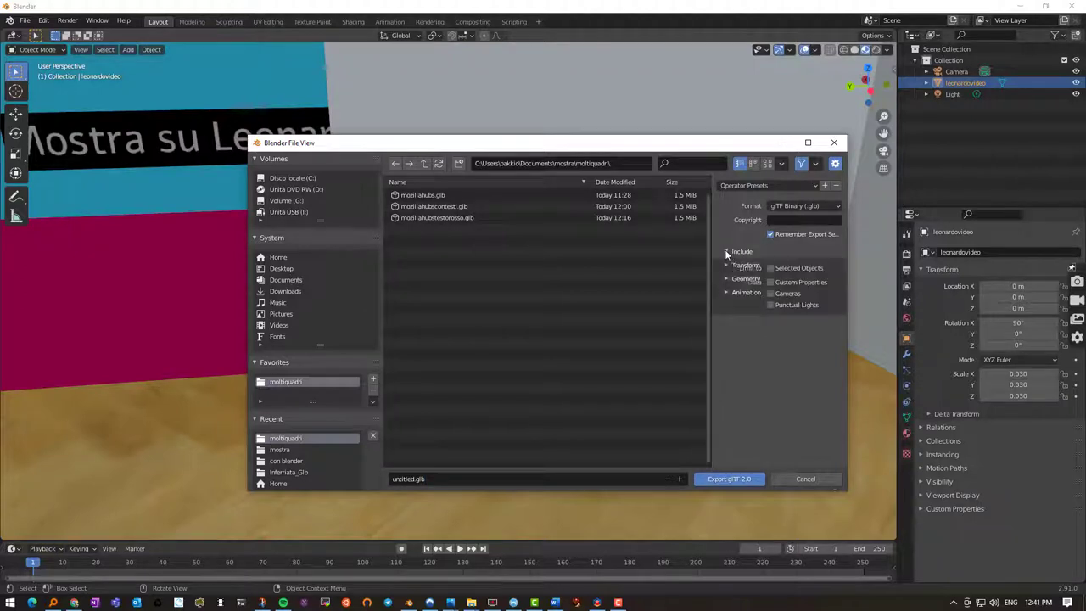
pyautogui.click(771, 268)
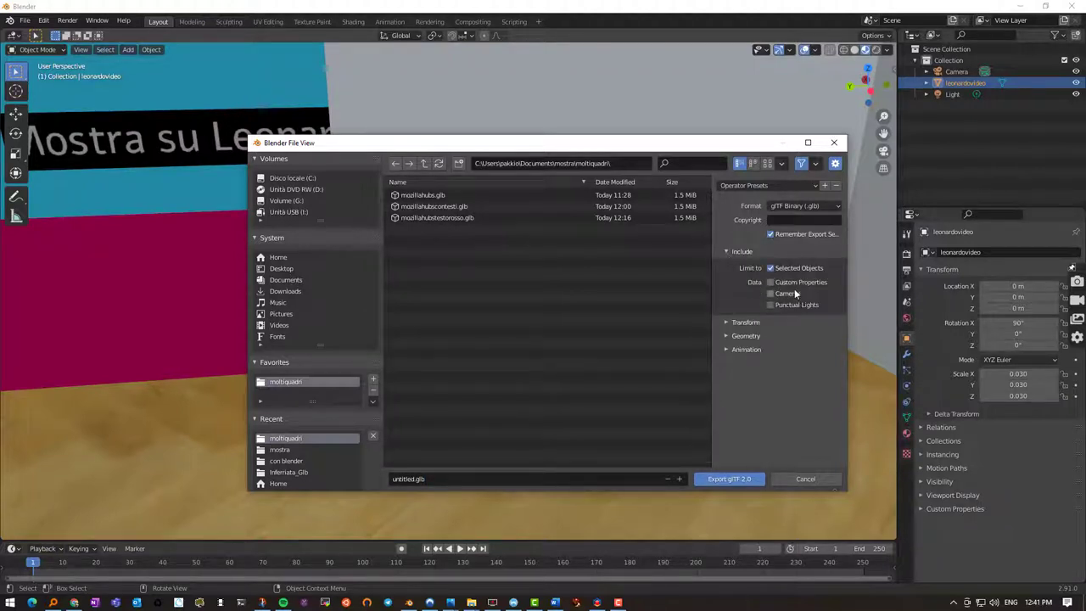
pyautogui.click(725, 322)
pyautogui.click(727, 356)
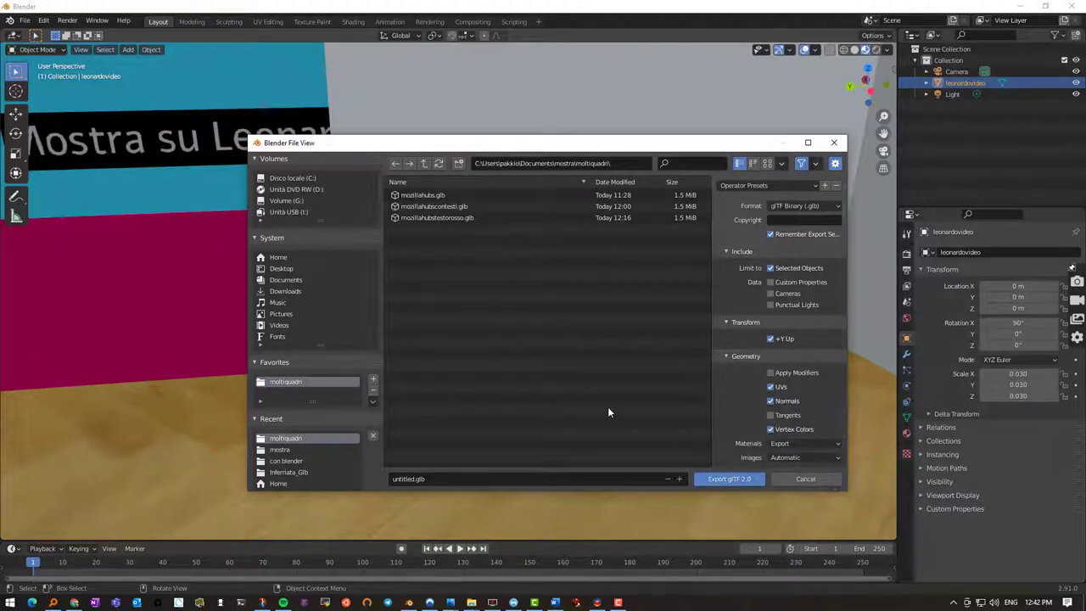
# Step: Name the export file mostravideo.glb and export the model
pyautogui.click(411, 481)
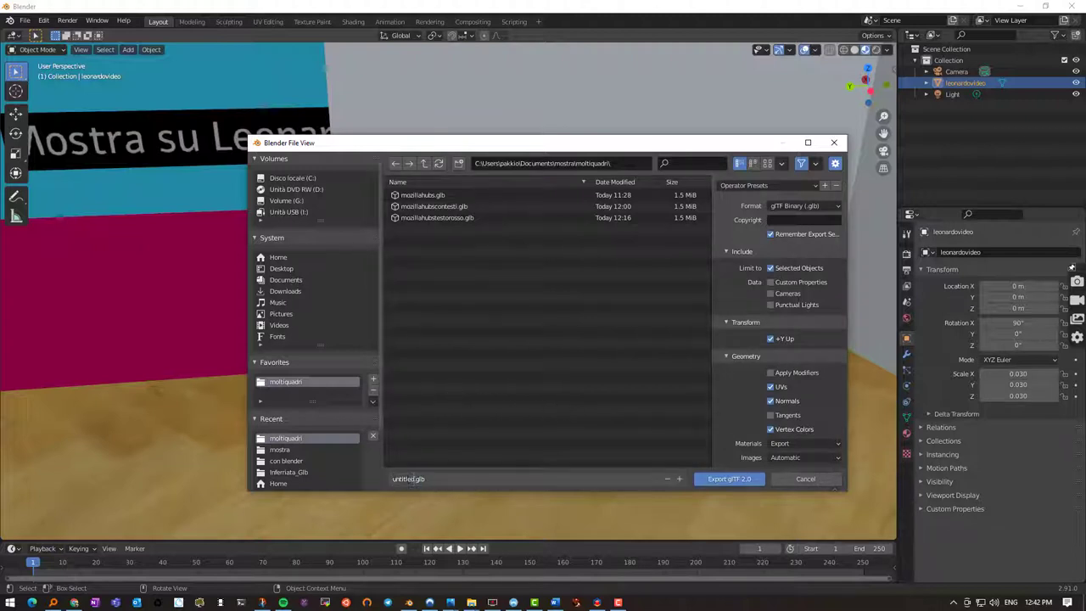
pyautogui.press('BackSpace')
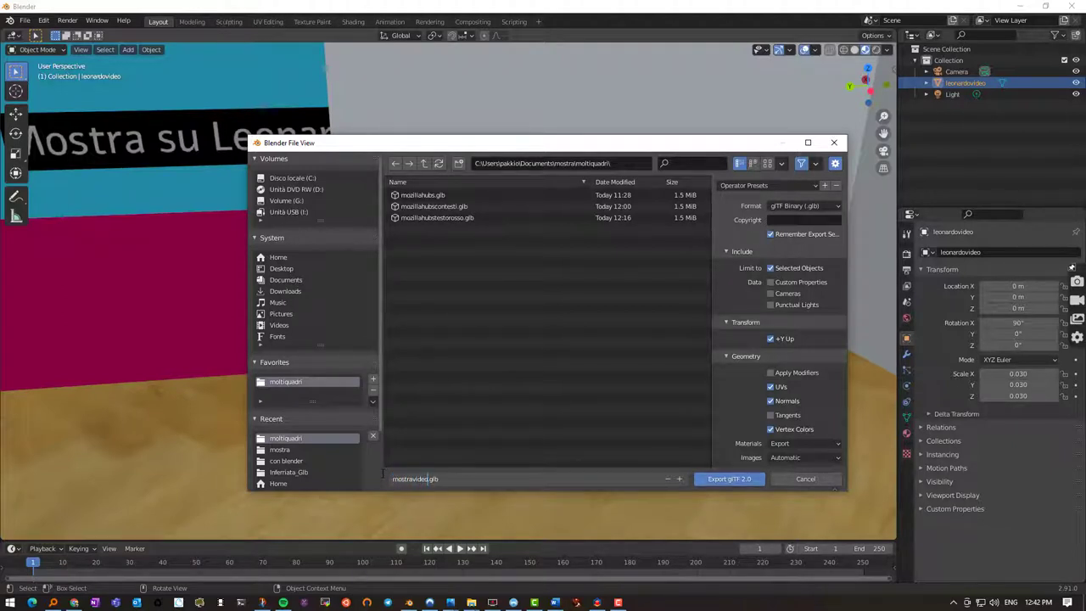
pyautogui.click(725, 479)
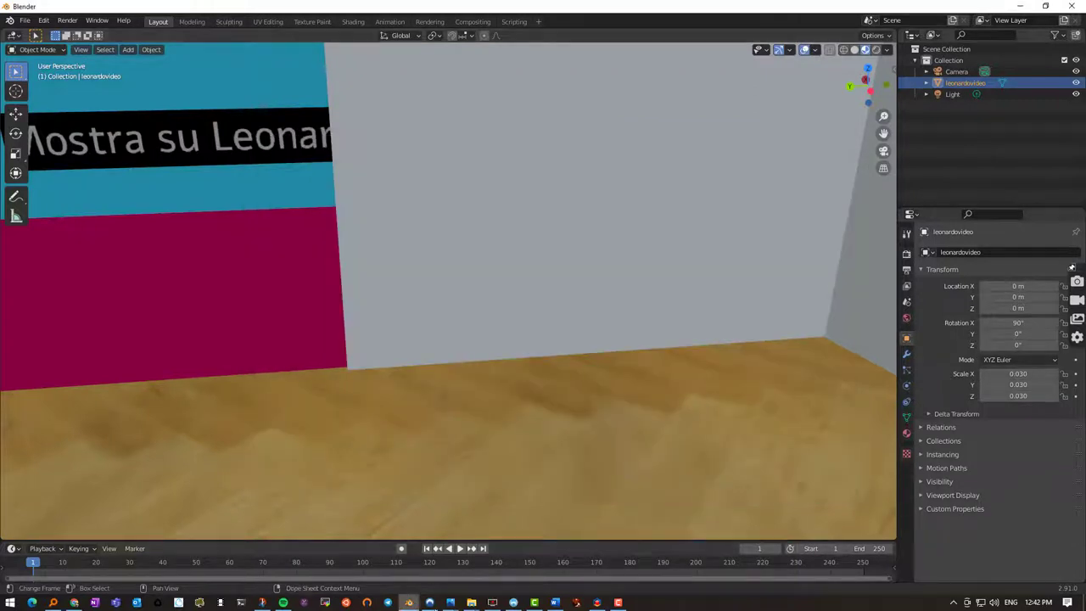
# Step: Switch to the moltiquadri folder in File Explorer and open mostravideo.glb in the 3D viewer (Visualizzatore 3D)
pyautogui.click(471, 601)
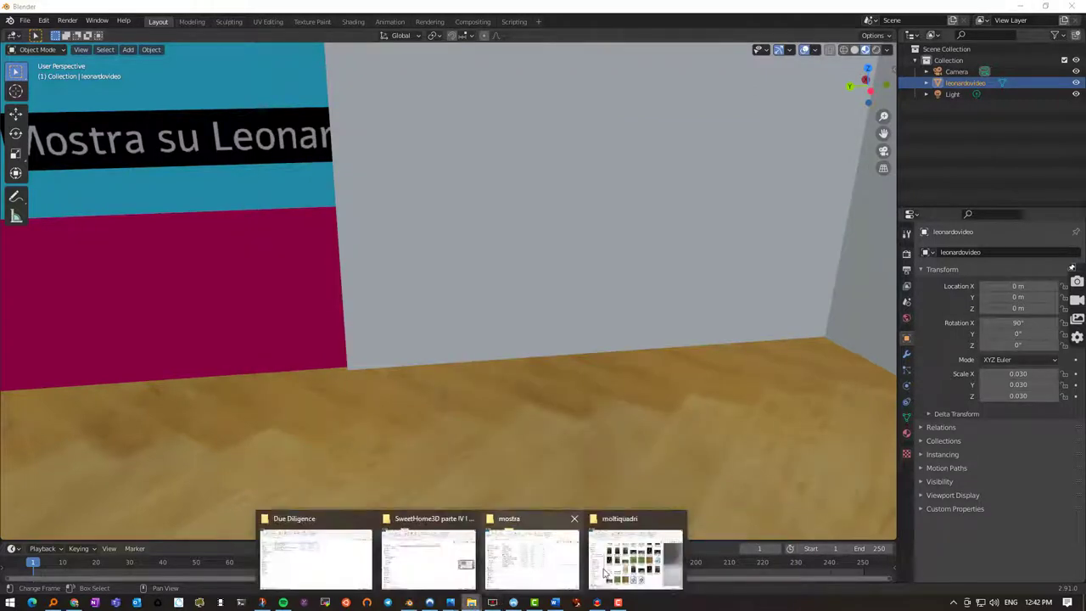
pyautogui.click(628, 557)
pyautogui.scroll(-10, 447, 344)
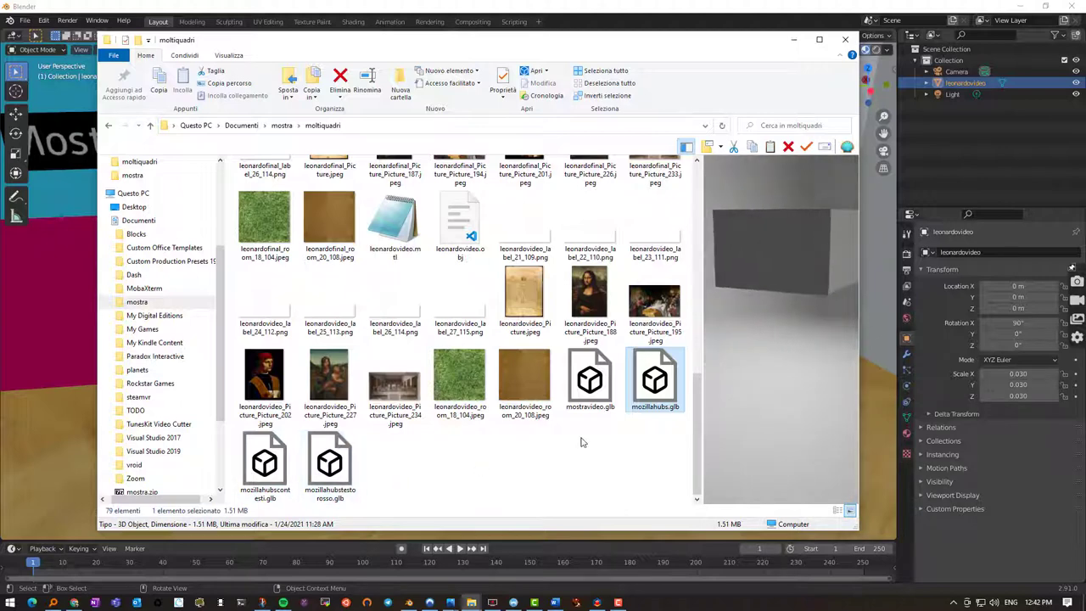
pyautogui.click(595, 384)
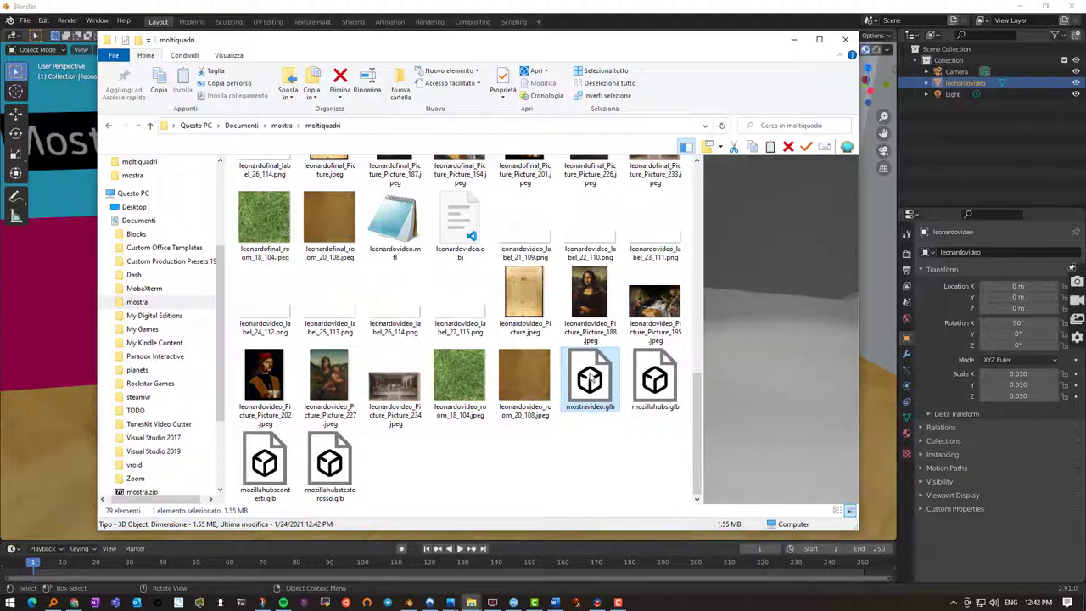
pyautogui.doubleClick(594, 382)
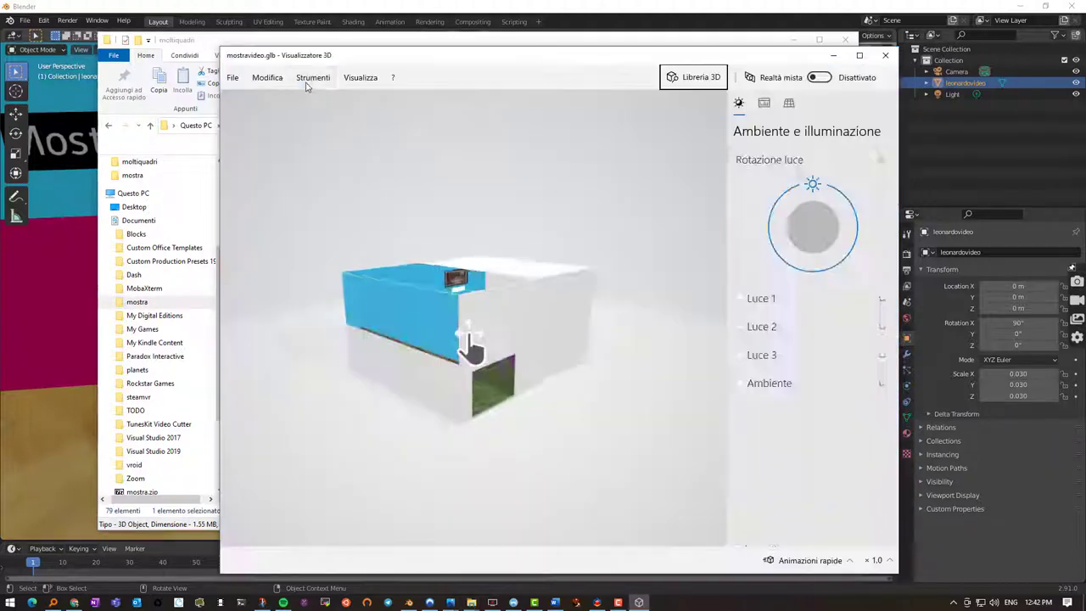
# Step: Examine the exported building from several angles, including the upper rooms and the ground-floor entrance
pyautogui.moveTo(427, 320); pyautogui.dragTo(344, 381)
pyautogui.scroll(5, 394, 305)
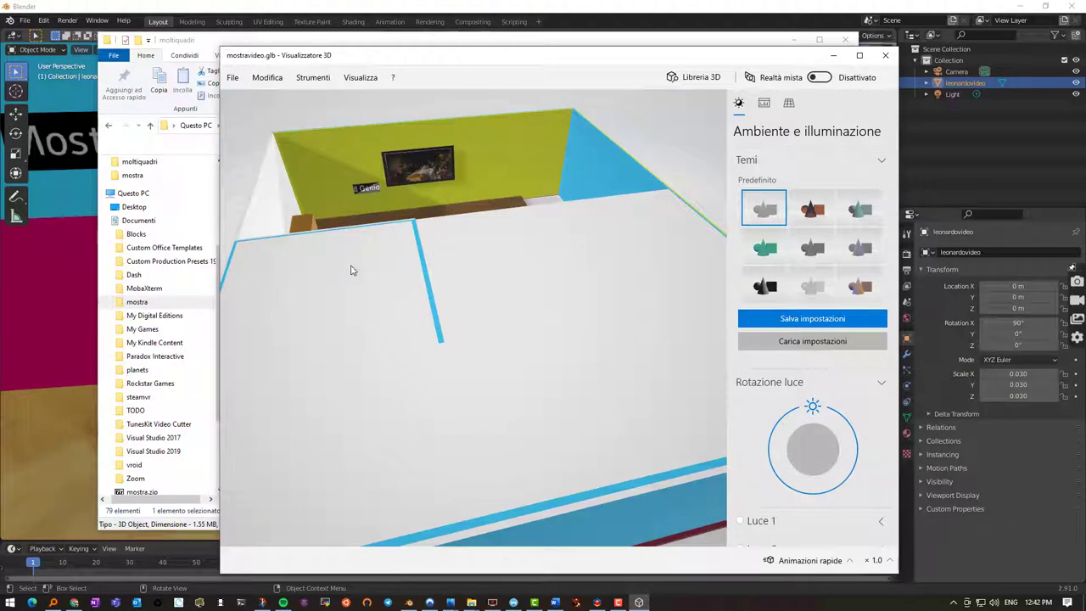
pyautogui.scroll(5, 376, 274)
pyautogui.scroll(8, 455, 238)
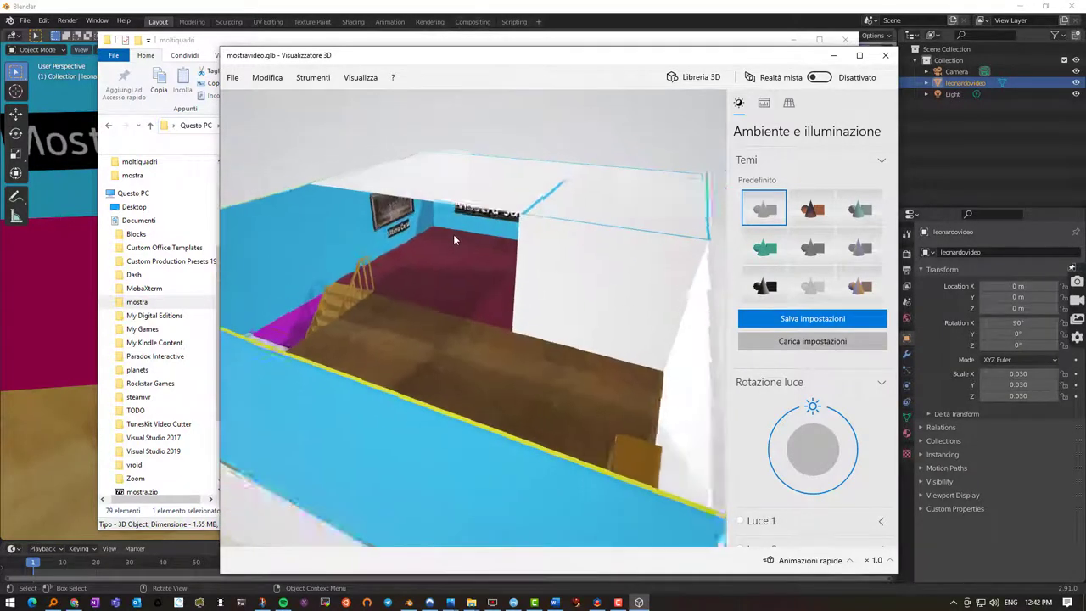
pyautogui.scroll(8, 359, 269)
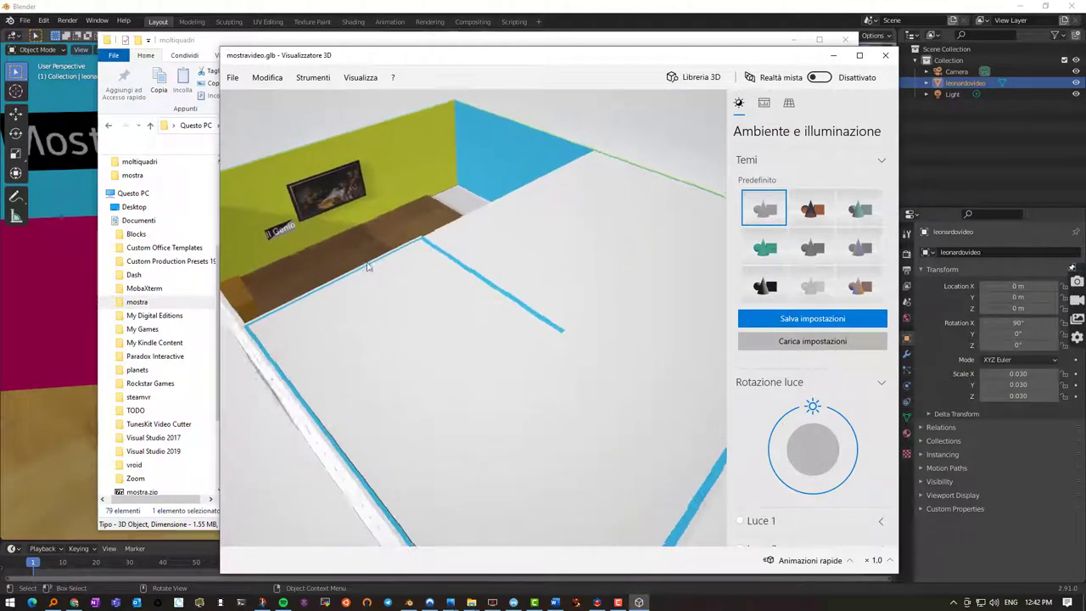
pyautogui.scroll(8, 412, 160)
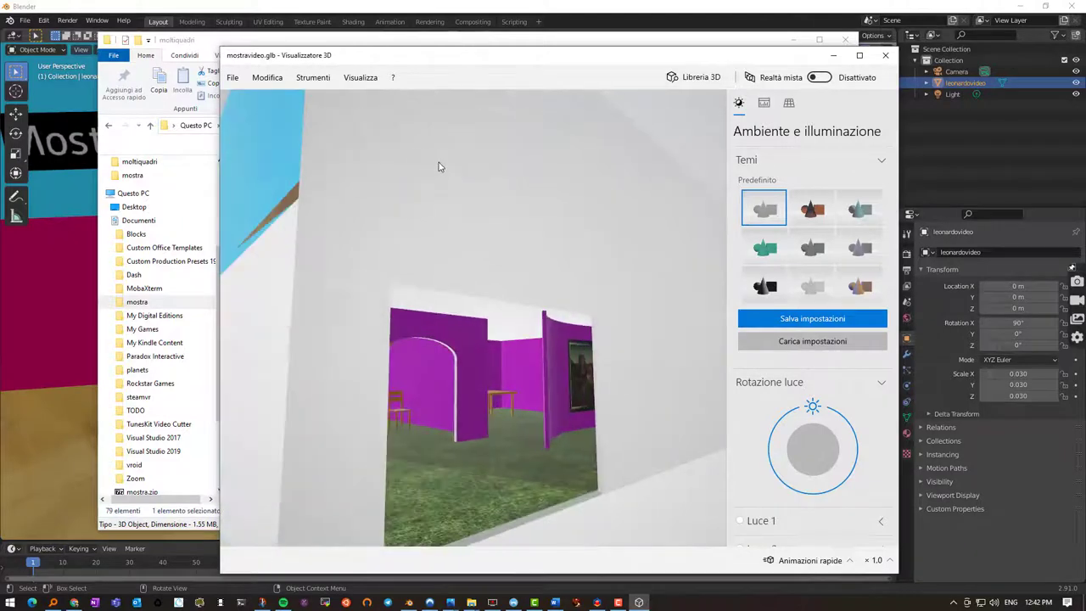
pyautogui.scroll(-10, 431, 198)
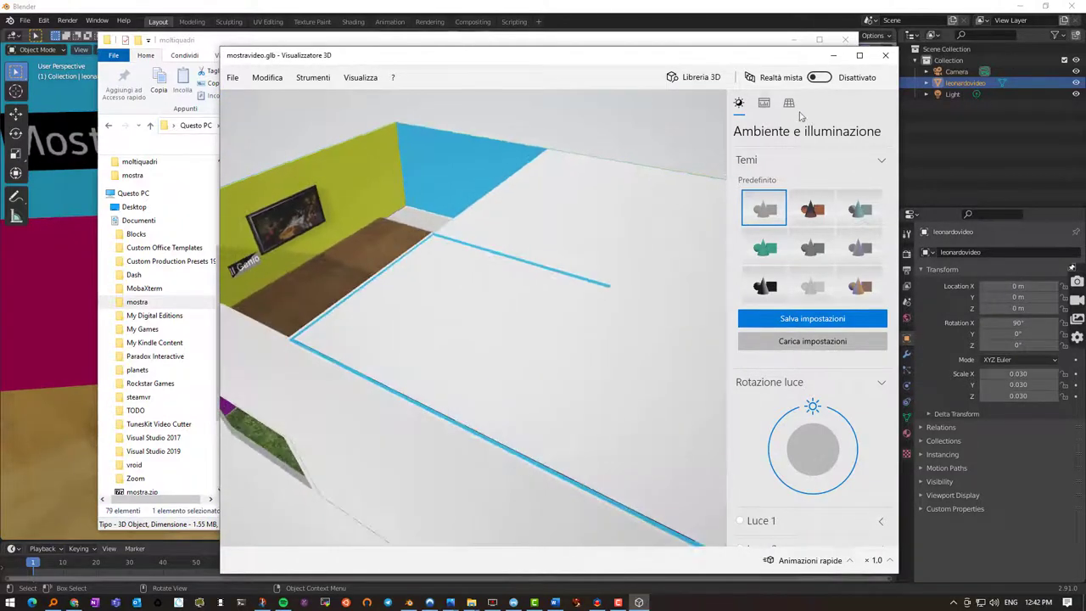
# Step: Close the 3D viewer and switch to the Spoke project in Chrome, showing the models in My Assets
pyautogui.click(885, 55)
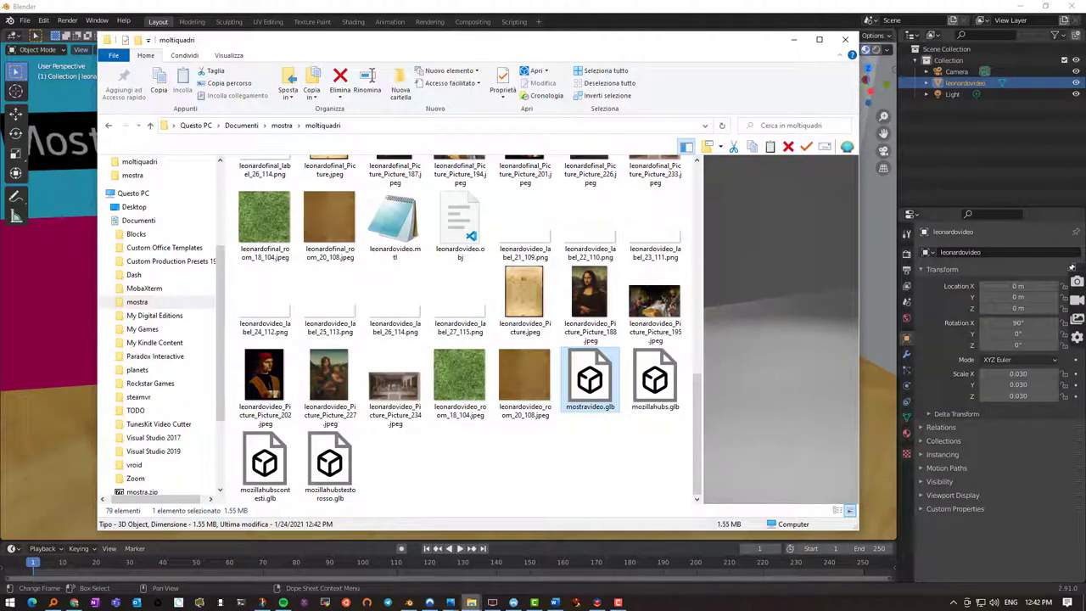
pyautogui.click(74, 602)
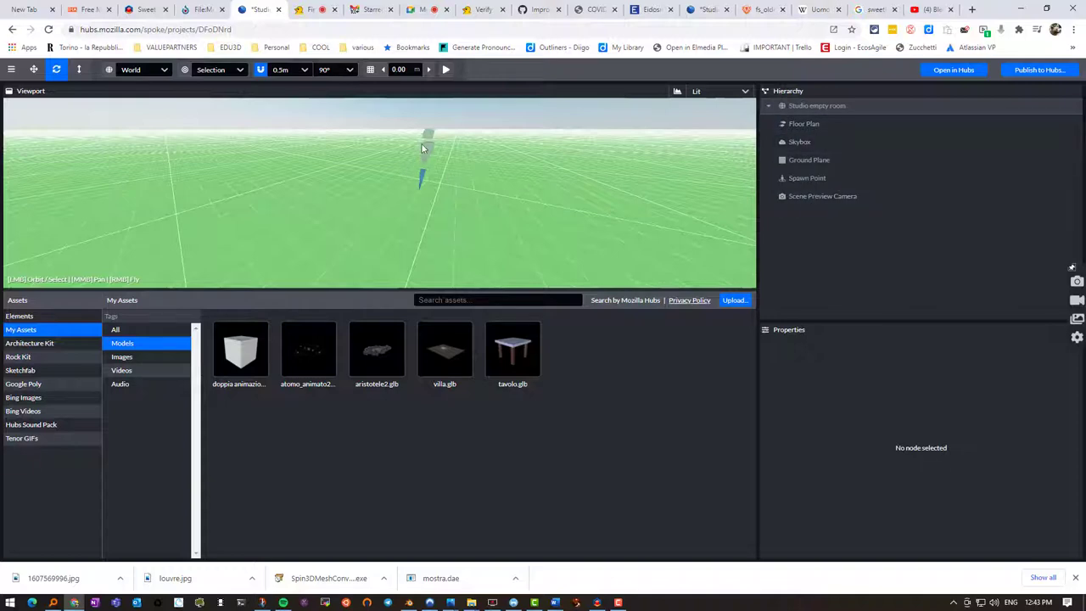
pyautogui.click(819, 176)
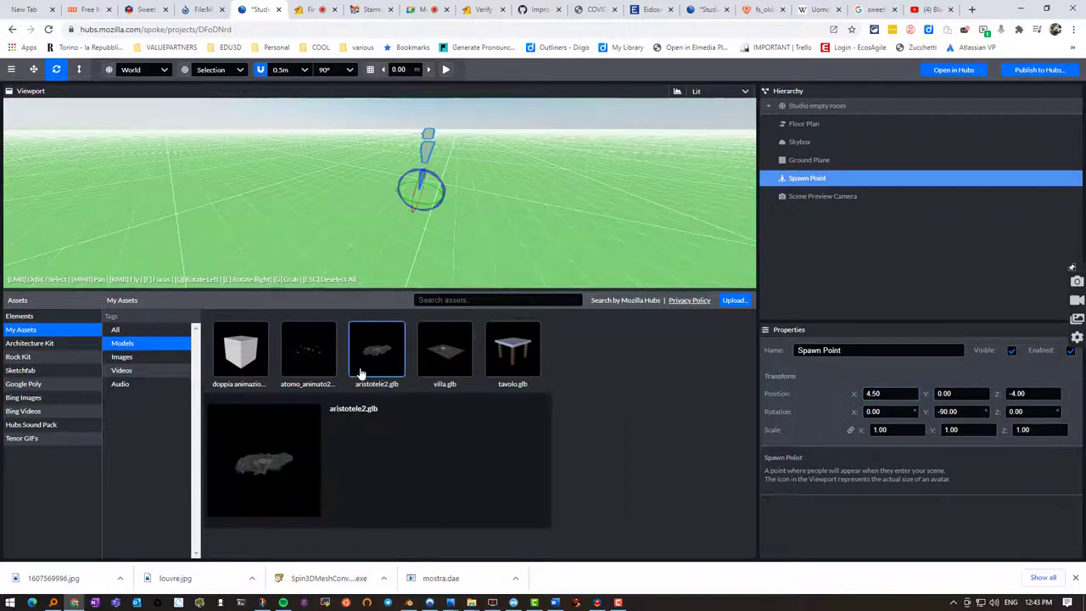
pyautogui.click(133, 347)
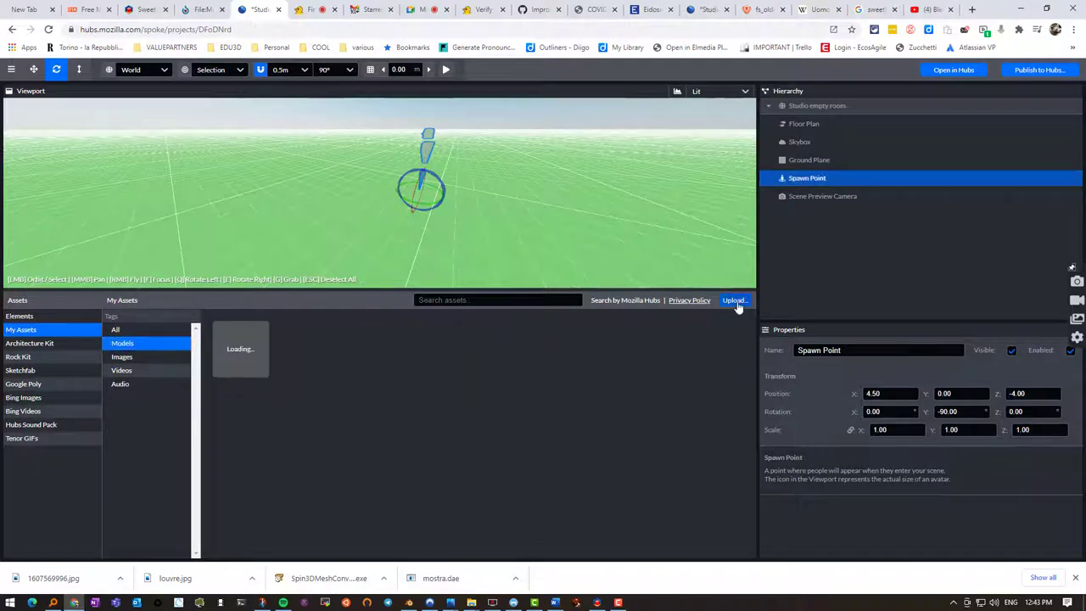
# Step: Upload mostravideo.glb from the moltiquadri folder to the assets, filtering the files with *.glb
pyautogui.click(735, 301)
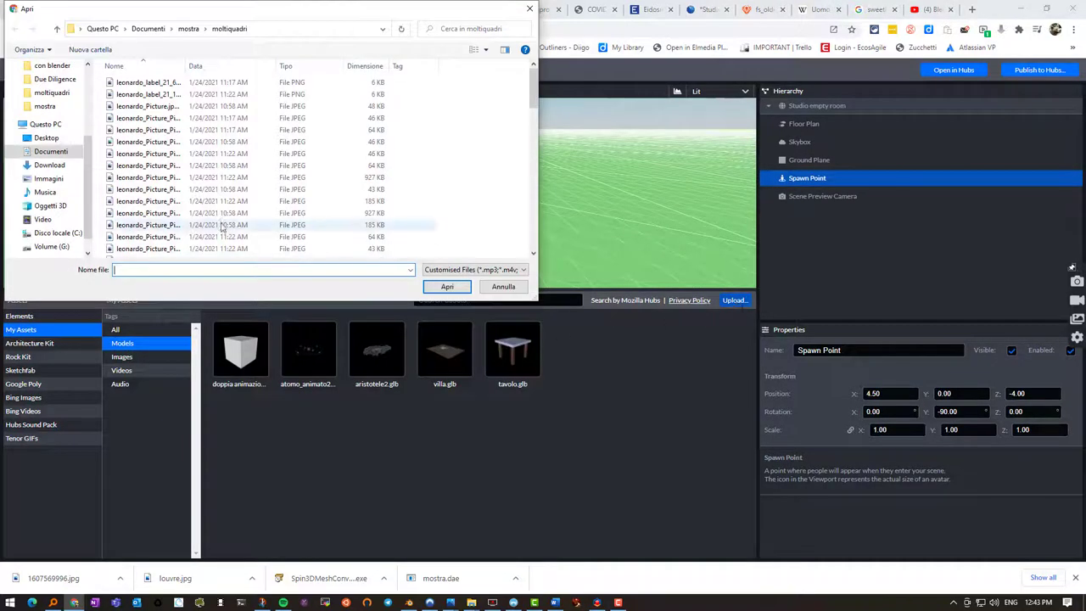
pyautogui.click(47, 94)
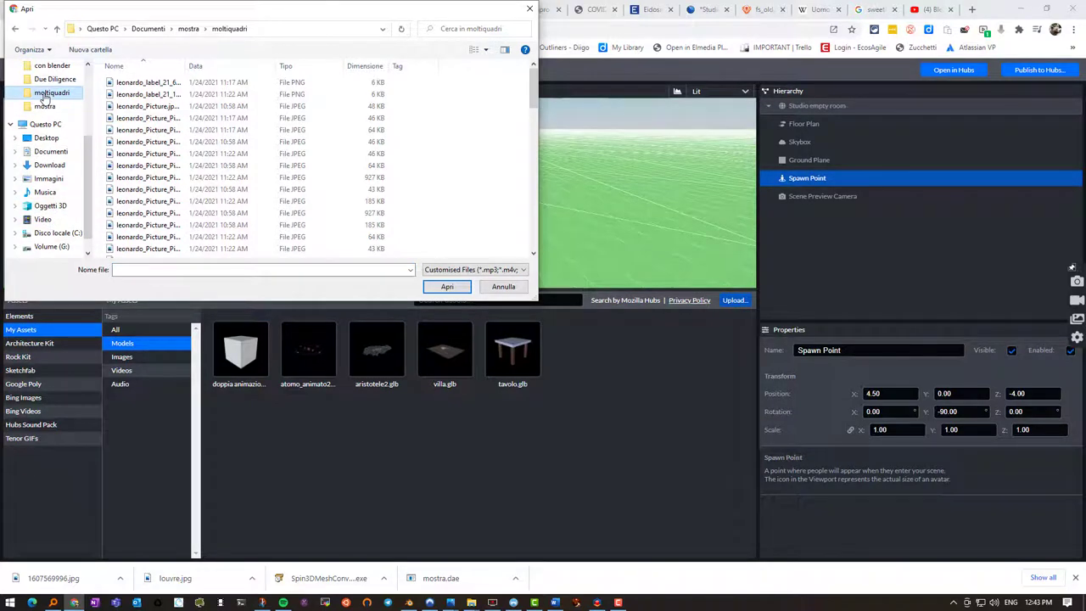
pyautogui.click(176, 270)
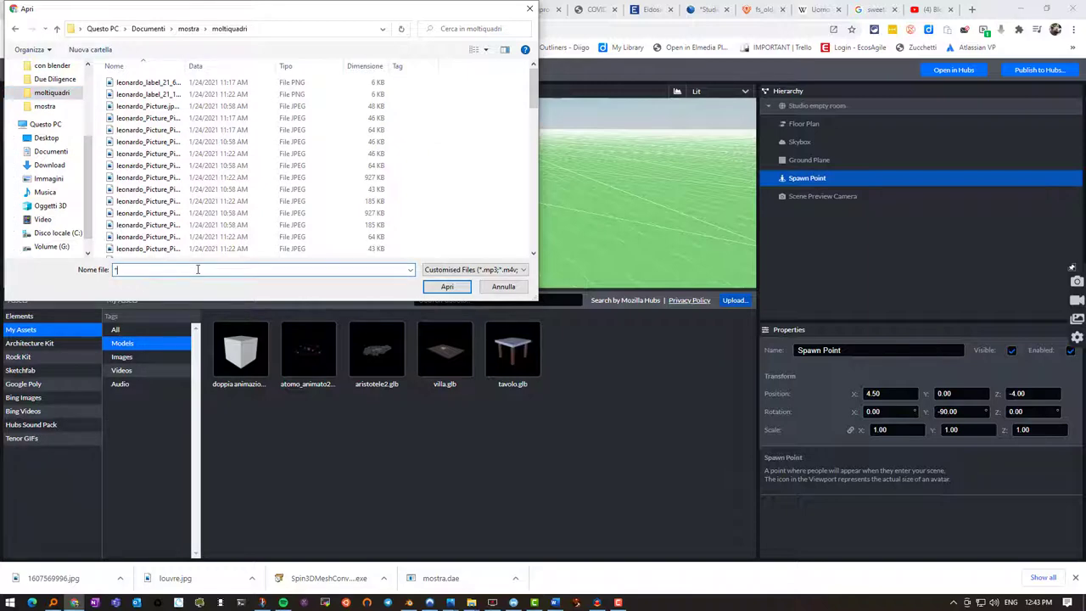
pyautogui.write('*.glb')
pyautogui.press('Return')
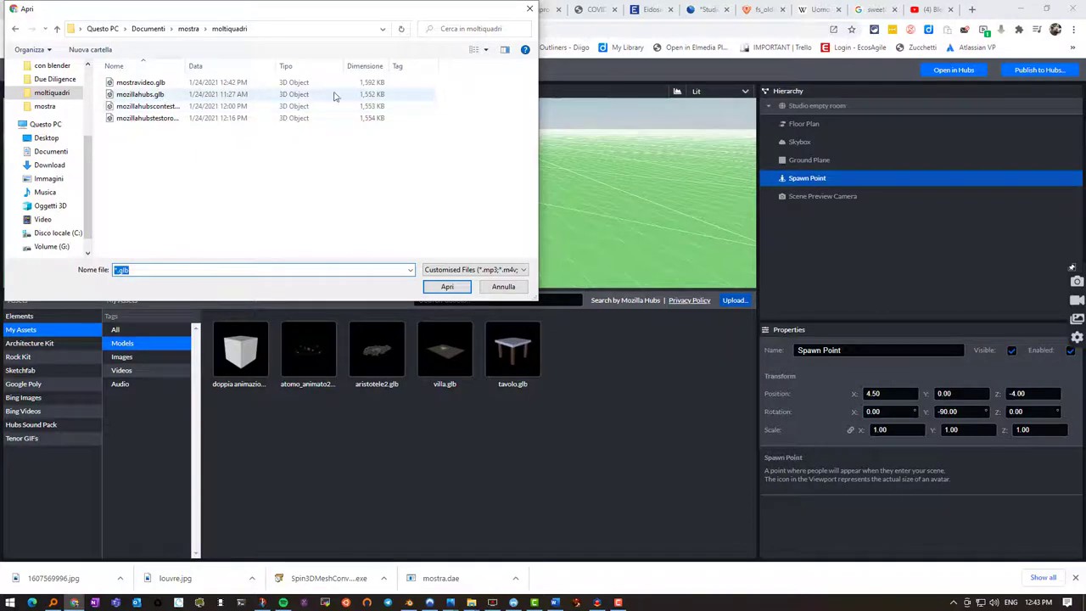
pyautogui.click(153, 84)
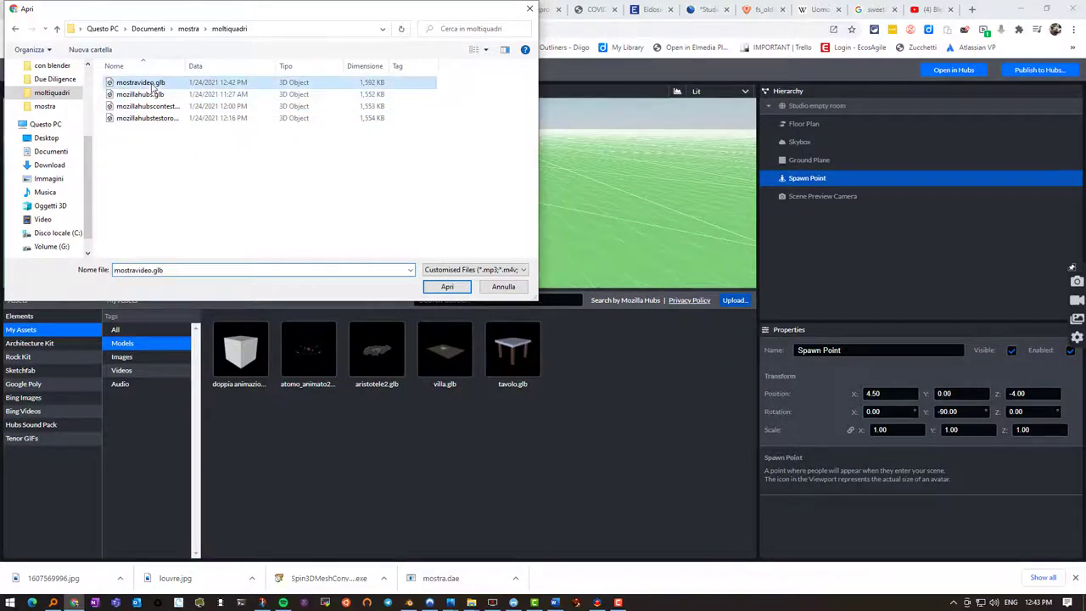
pyautogui.click(447, 287)
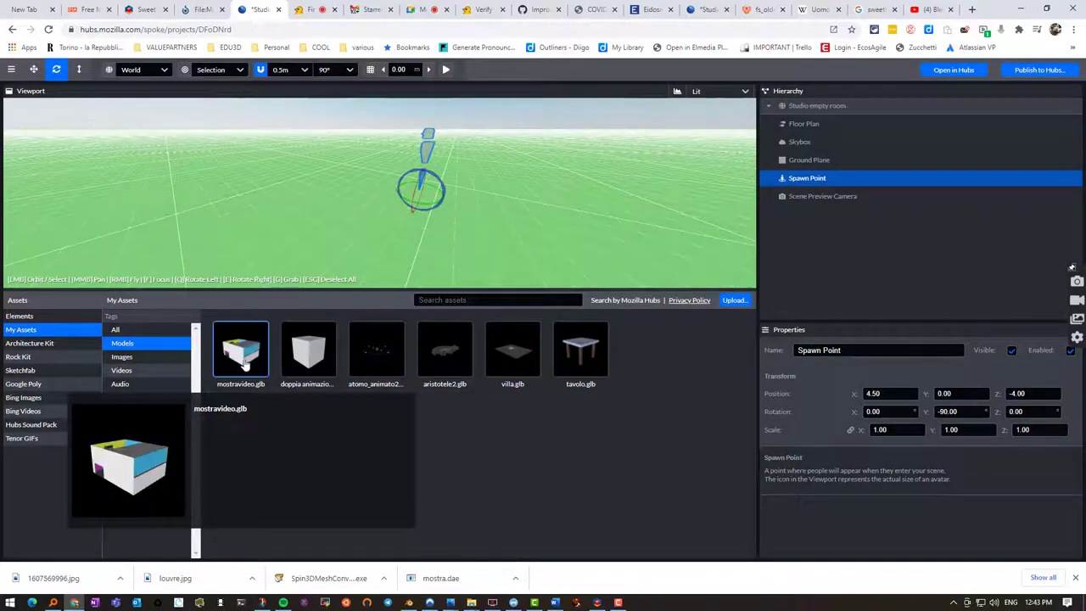
# Step: Place the uploaded mostravideo.glb model at the scene origin
pyautogui.moveTo(245, 371)
pyautogui.rightClick(238, 359)
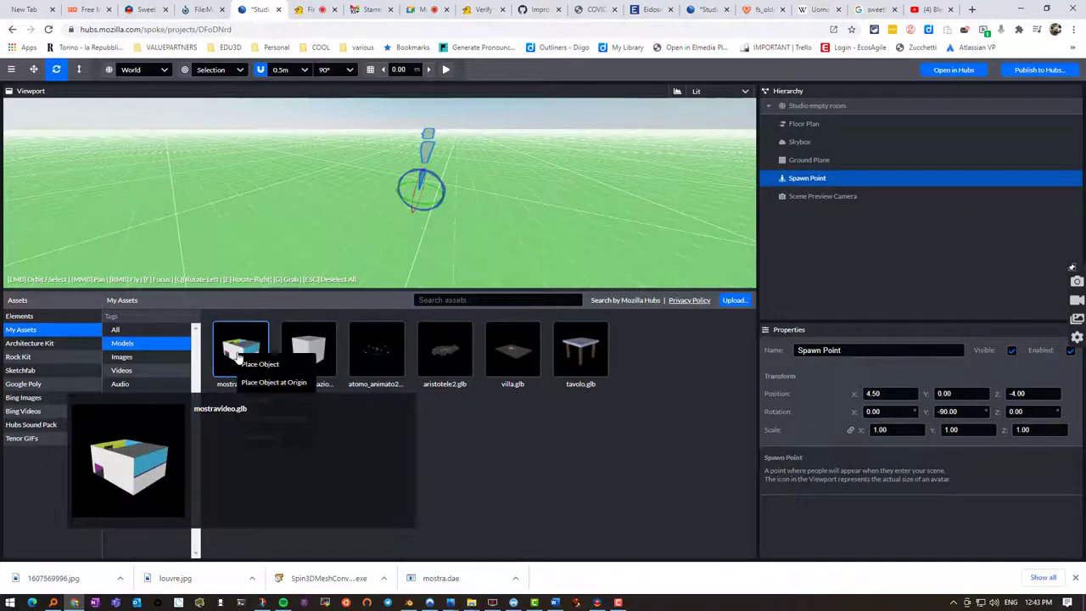
pyautogui.click(274, 384)
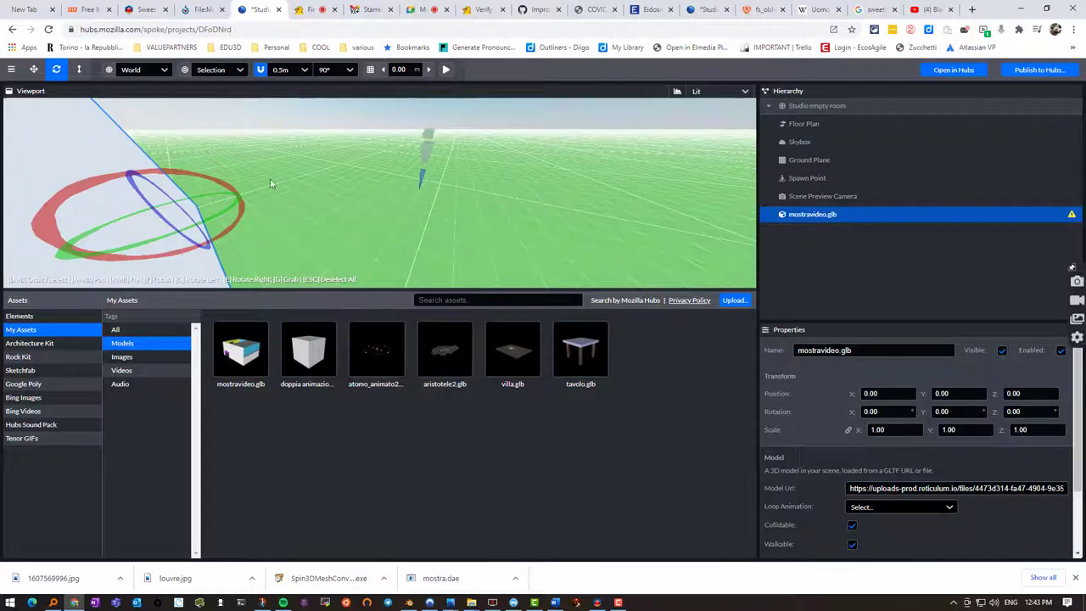
# Step: Enlarge the viewport and examine the placed building from outside and inside its ground-floor room
pyautogui.scroll(4, 281, 172)
pyautogui.scroll(-3, 282, 174)
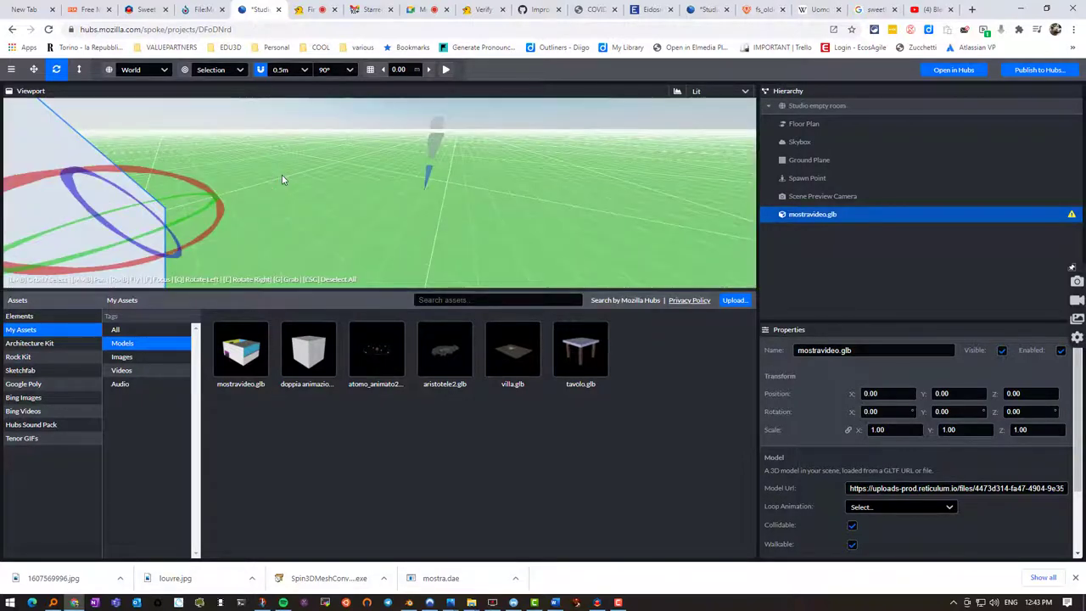
pyautogui.scroll(3, 283, 179)
pyautogui.scroll(-4, 283, 179)
pyautogui.scroll(4, 283, 180)
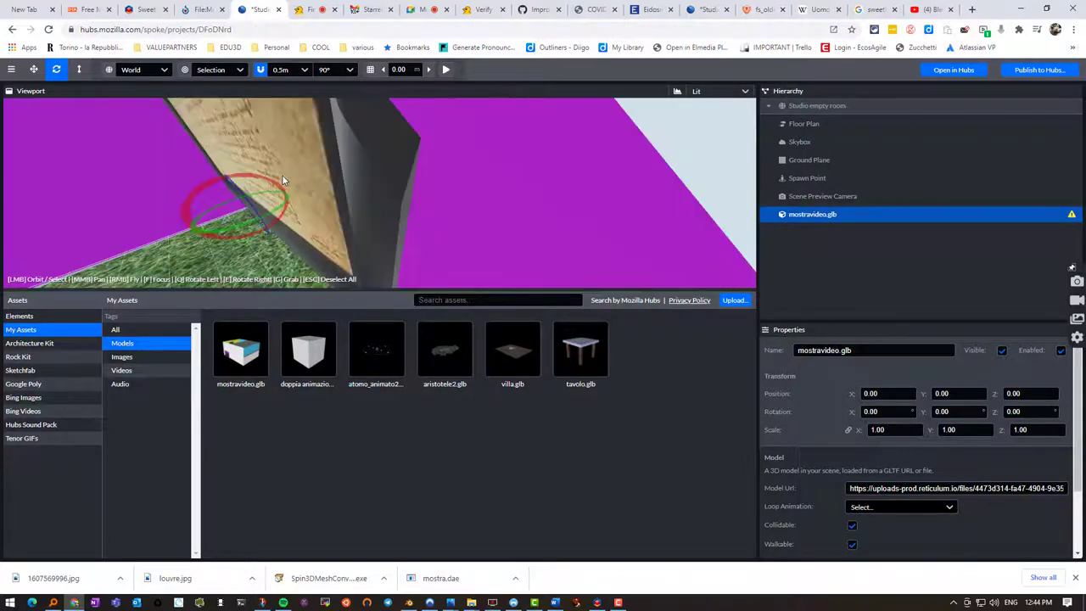
pyautogui.scroll(-4, 284, 180)
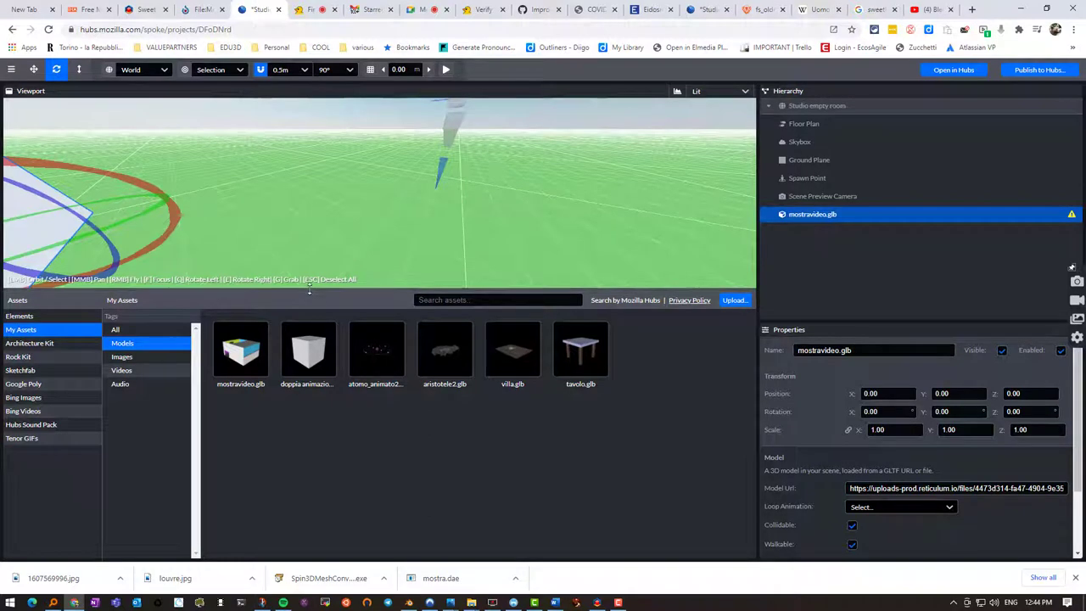
pyautogui.moveTo(309, 291); pyautogui.dragTo(308, 373)
pyautogui.scroll(5, 332, 274)
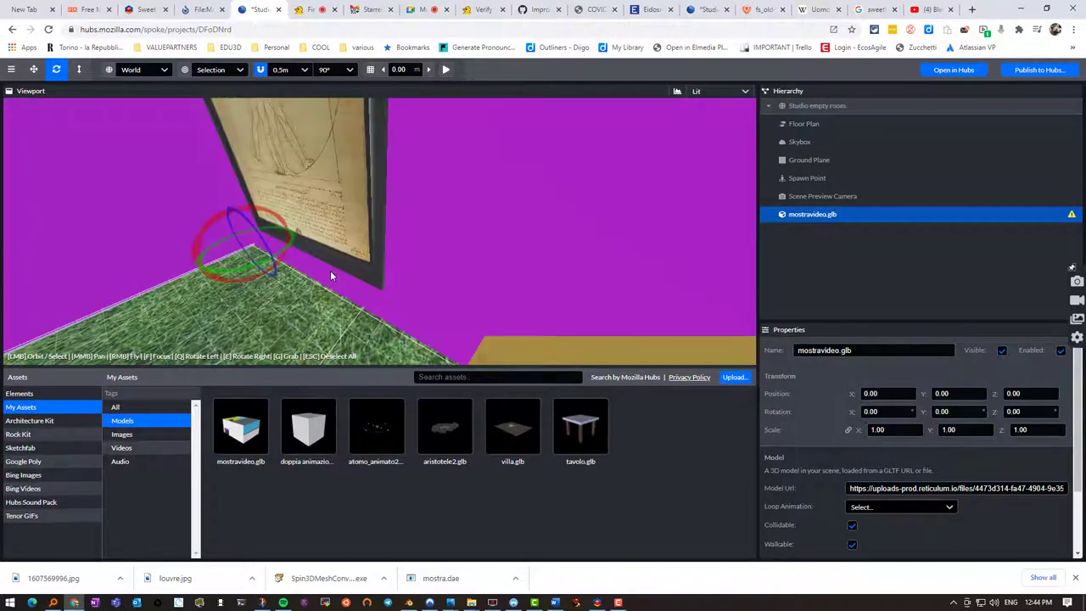
# Step: Move the Spawn Point onto the grass floor beside the Vitruvian Man picture, at Y 0.50 and Z 1.50
pyautogui.doubleClick(811, 178)
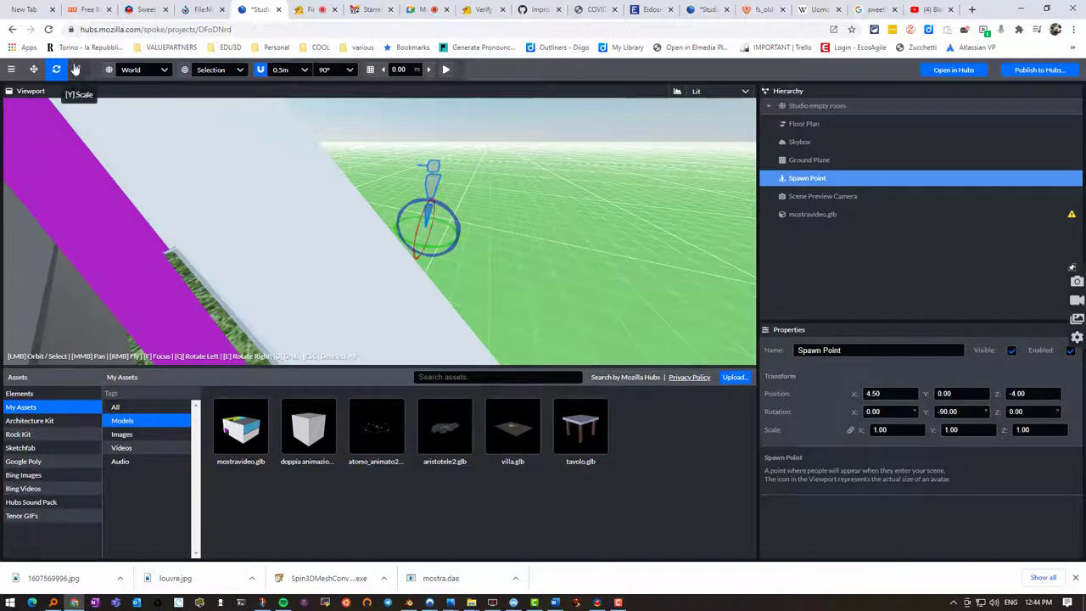
pyautogui.click(34, 69)
pyautogui.moveTo(373, 208); pyautogui.dragTo(418, 205)
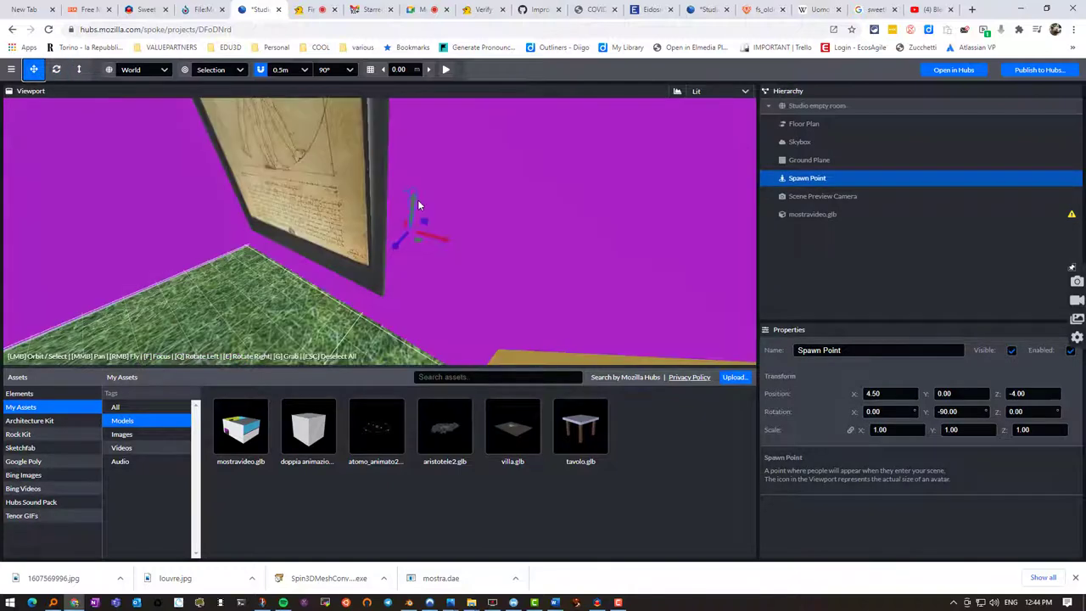
pyautogui.scroll(-3, 418, 201)
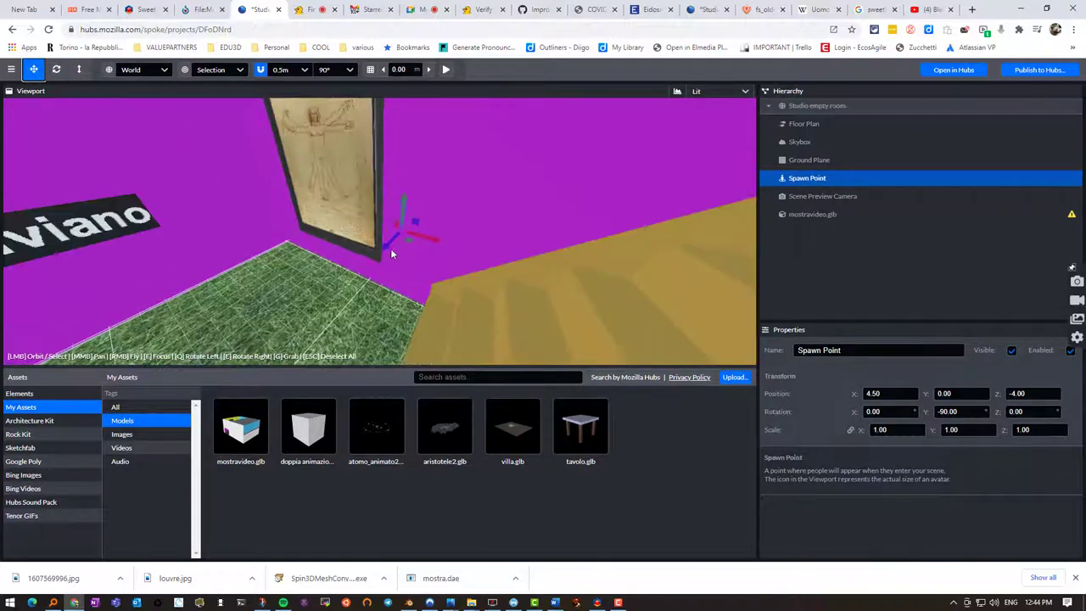
pyautogui.moveTo(387, 245); pyautogui.dragTo(261, 351)
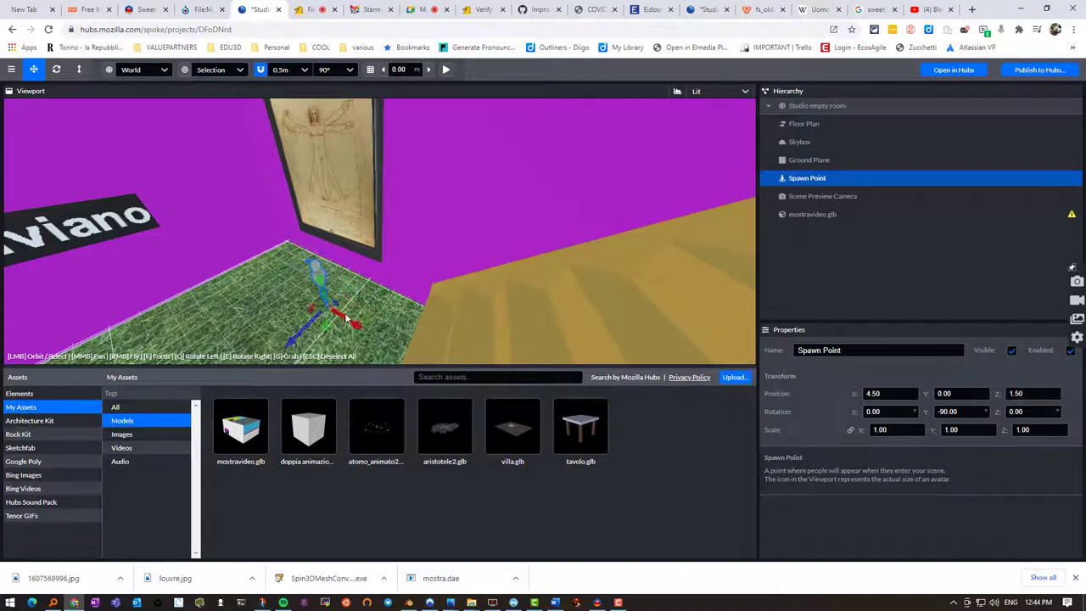
pyautogui.moveTo(346, 318); pyautogui.dragTo(426, 294)
pyautogui.moveTo(426, 247); pyautogui.dragTo(430, 223)
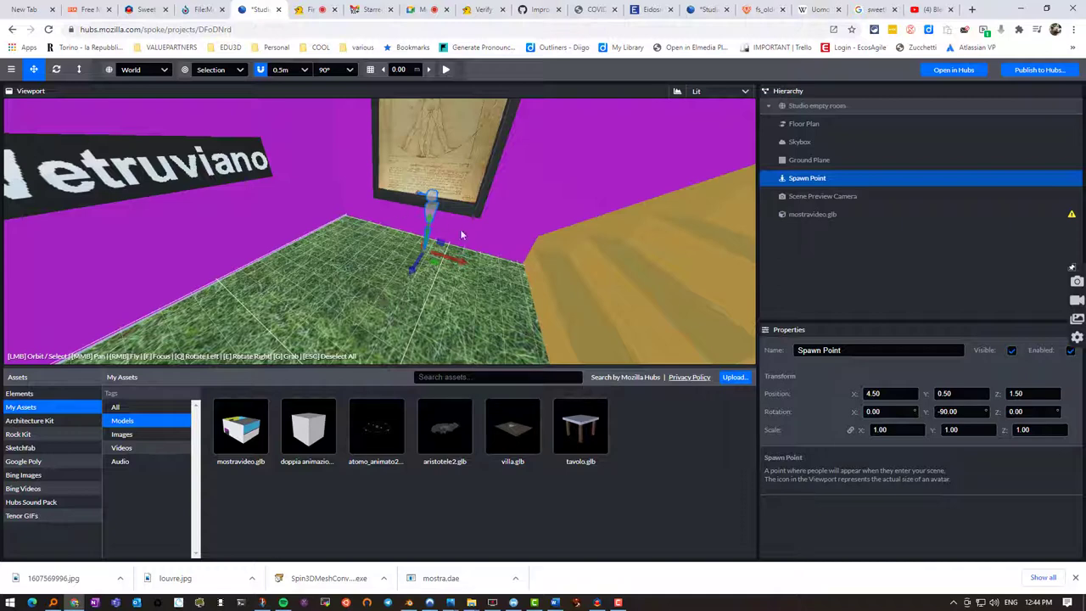
pyautogui.moveTo(407, 300); pyautogui.dragTo(437, 292)
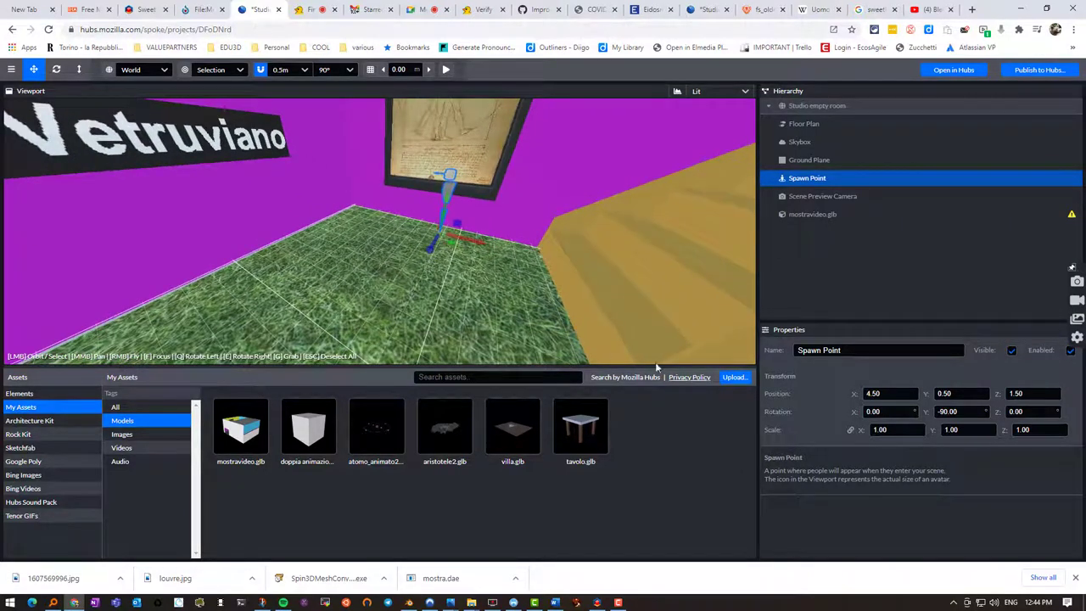
pyautogui.click(875, 431)
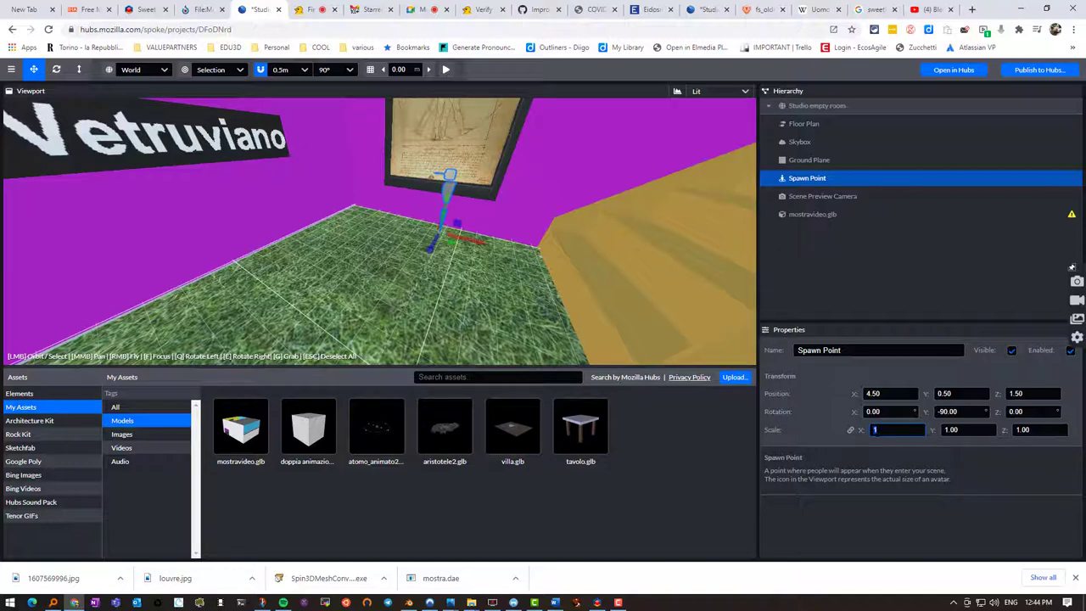
pyautogui.write('0.3')
pyautogui.press('Tab')
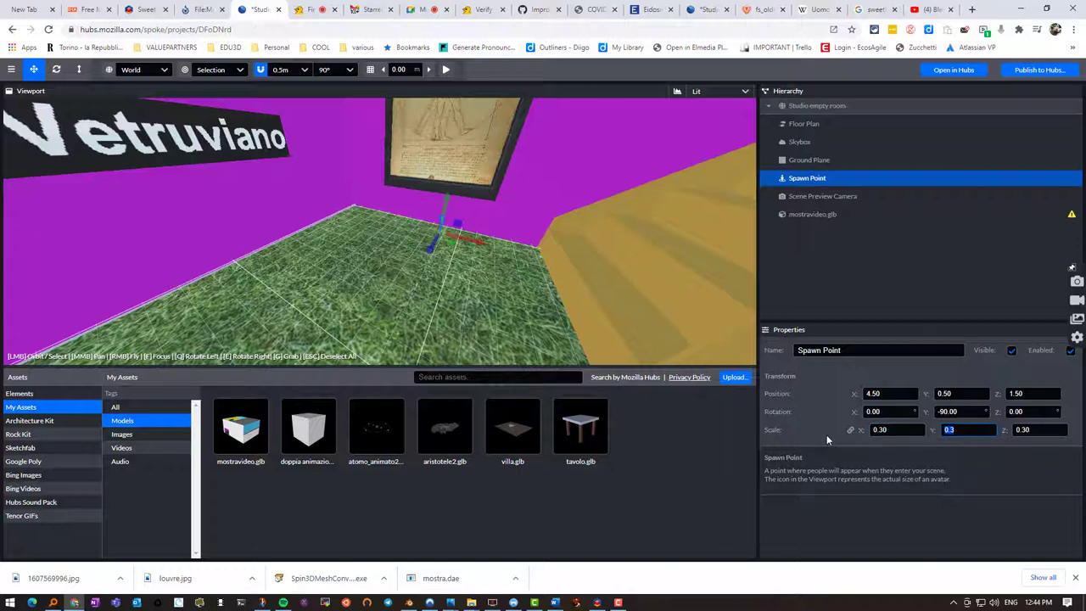
pyautogui.hotkey('shift', 'Tab')
pyautogui.write('1')
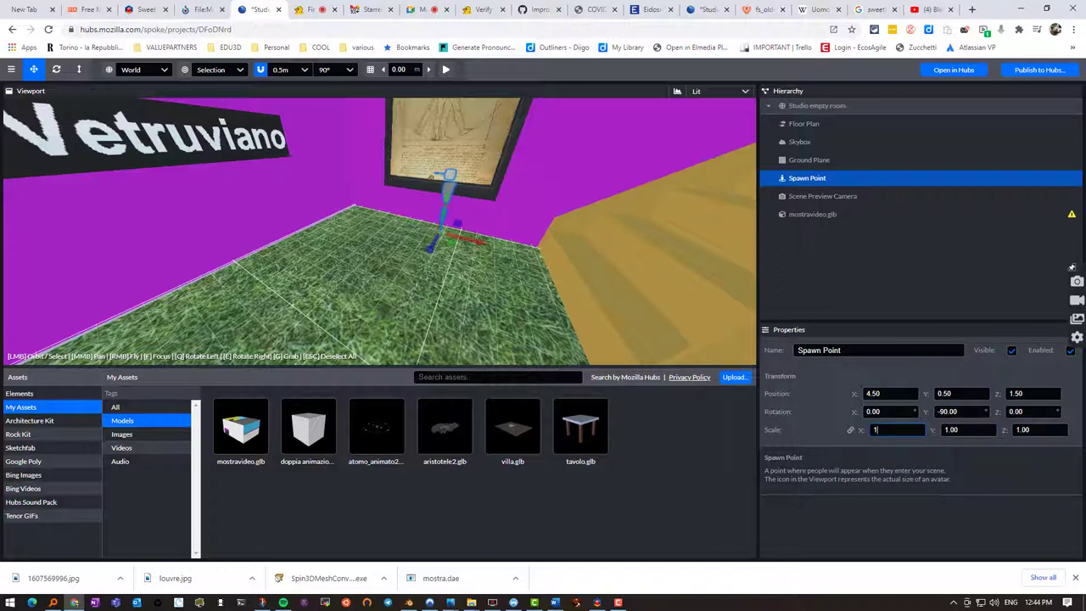
pyautogui.press('Tab')
# Step: Scale the mostravideo.glb model uniformly to 0.3
pyautogui.click(806, 214)
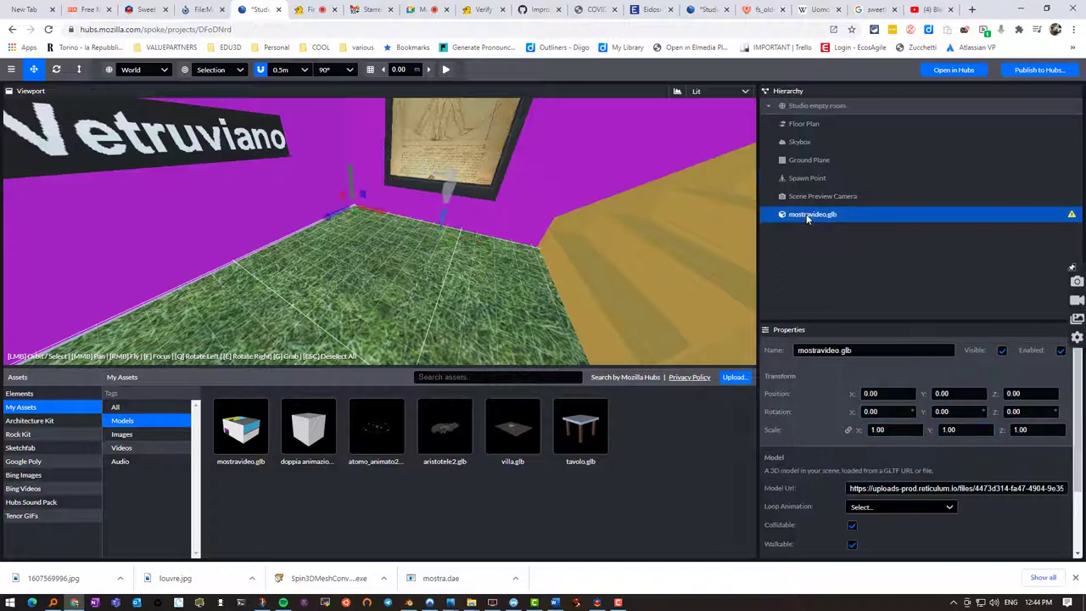
pyautogui.click(870, 430)
pyautogui.write('0.3')
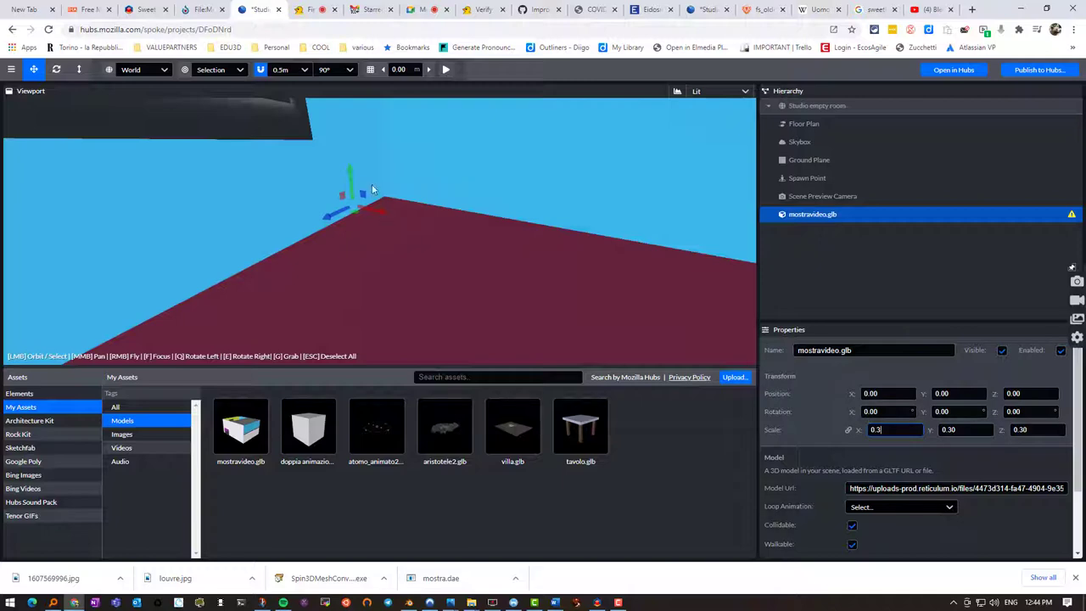
pyautogui.moveTo(348, 174)
pyautogui.mouseDown()
pyautogui.moveTo(354, 219)
pyautogui.moveTo(361, 179)
pyautogui.mouseUp()
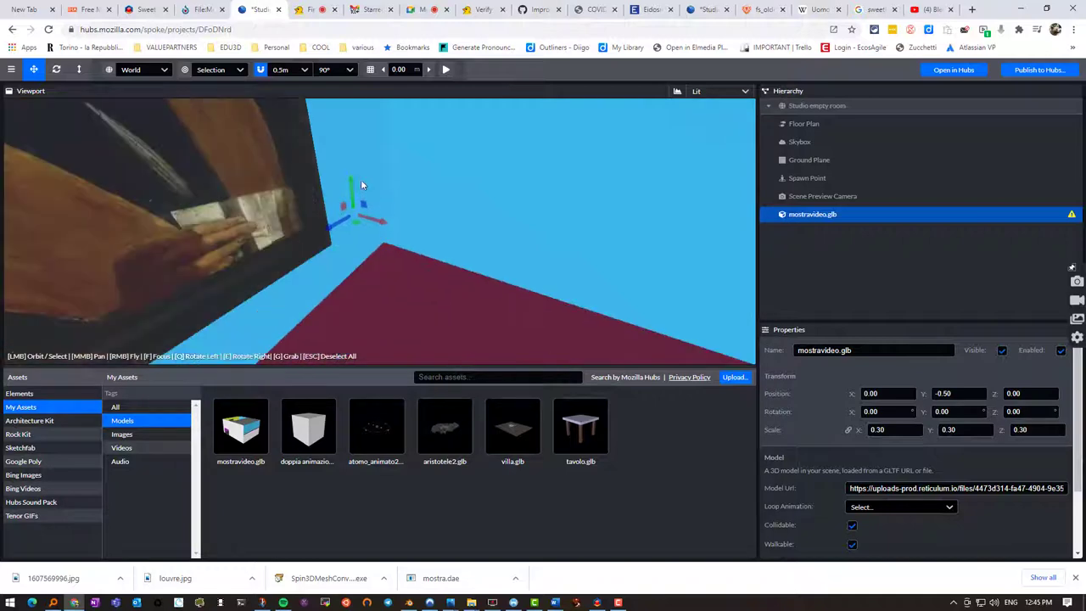
pyautogui.click(940, 394)
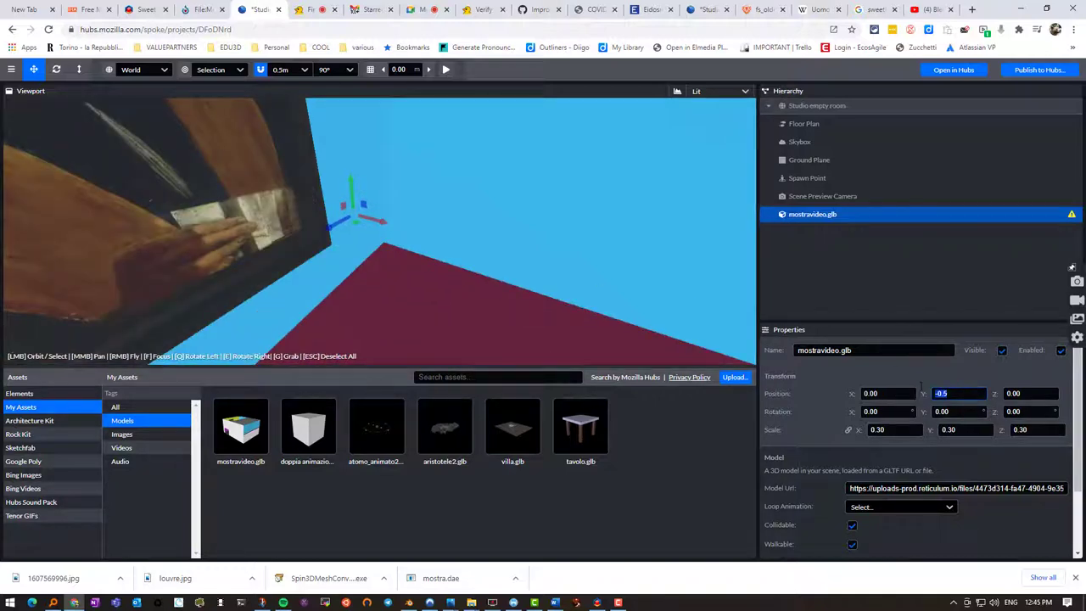
pyautogui.write('0')
pyautogui.press('Tab')
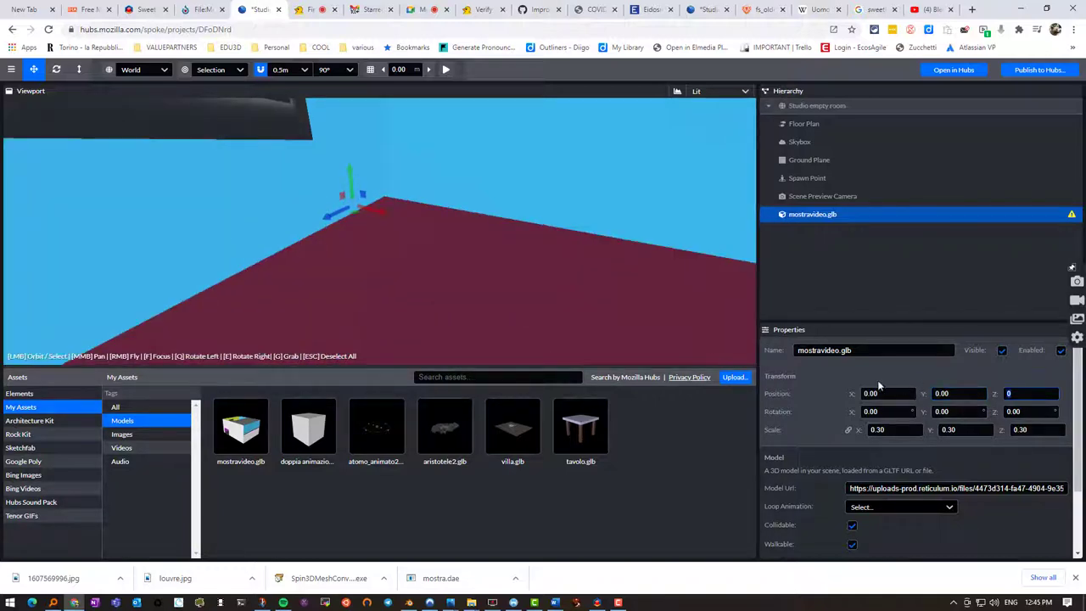
# Step: Move the Spawn Point to X 5.00, Y 1.50 and Z 4.00 and focus the view on it
pyautogui.click(806, 179)
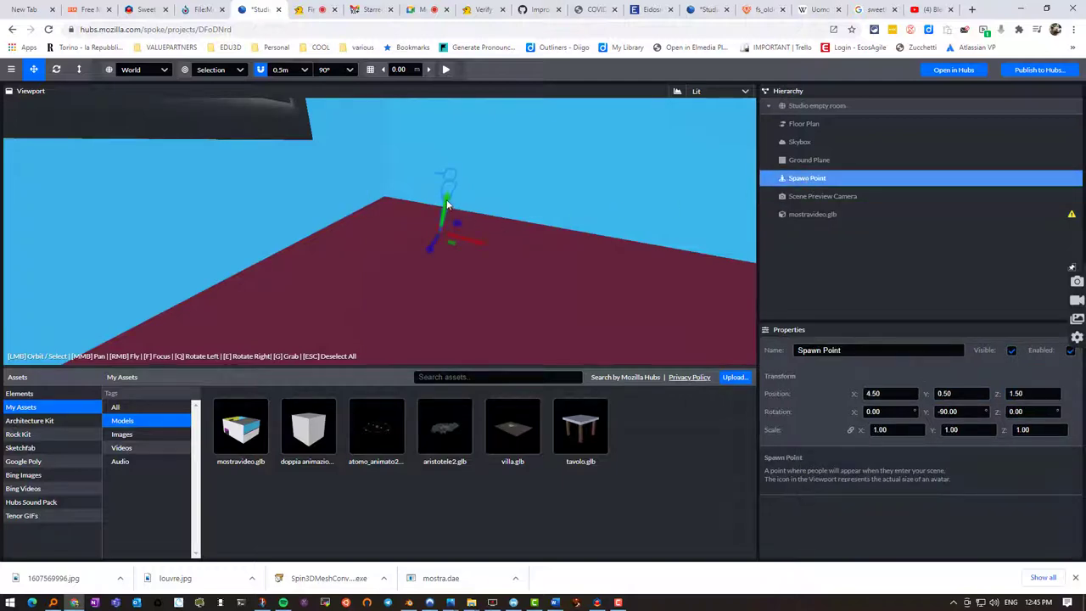
pyautogui.moveTo(454, 208); pyautogui.dragTo(455, 163)
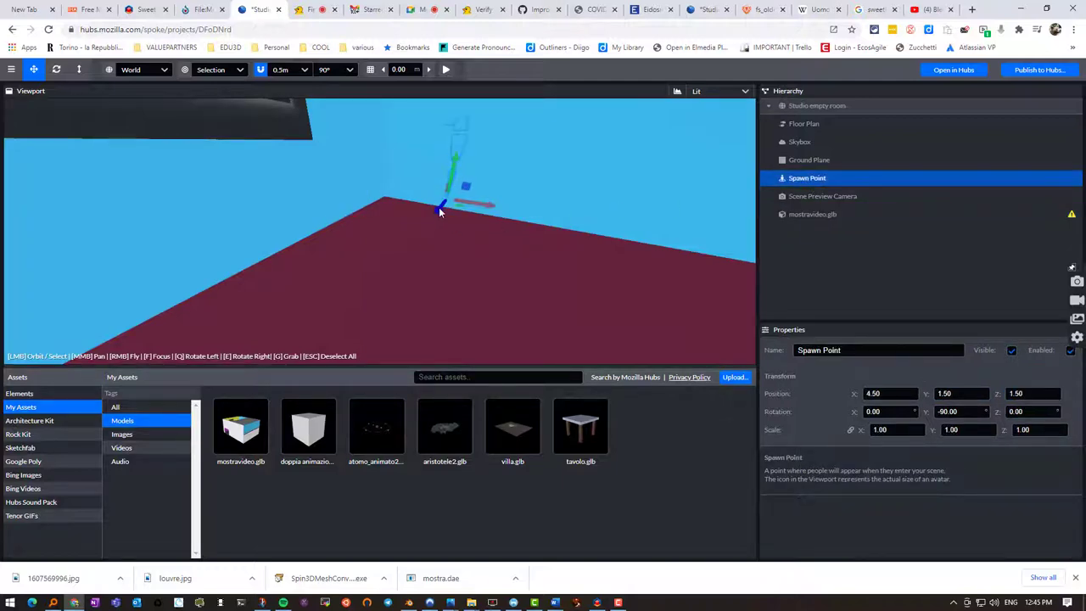
pyautogui.moveTo(439, 210); pyautogui.dragTo(355, 283)
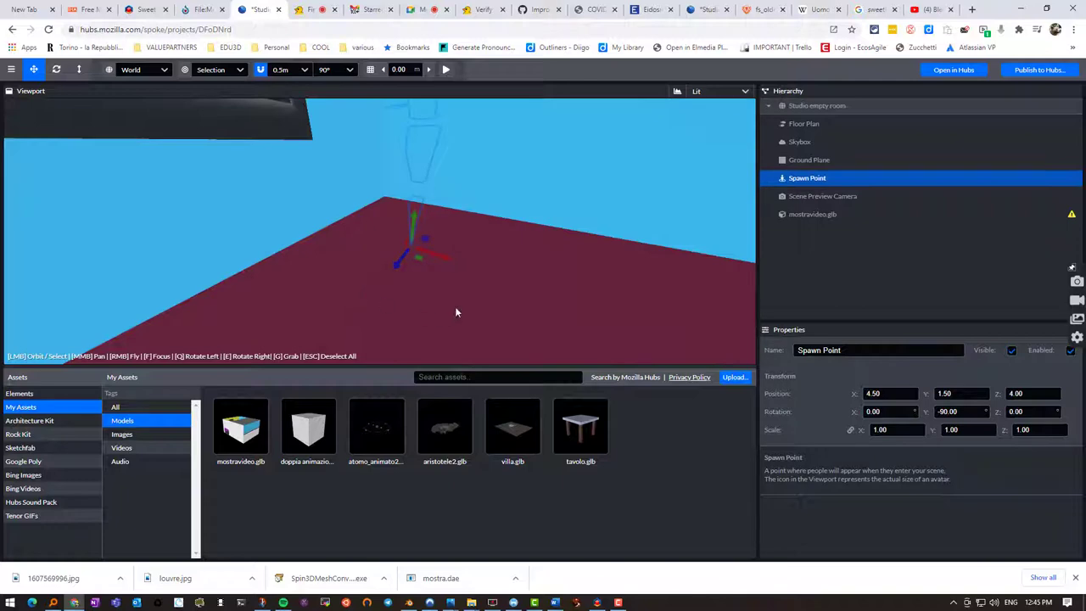
pyautogui.scroll(-4, 458, 262)
pyautogui.scroll(5, 458, 259)
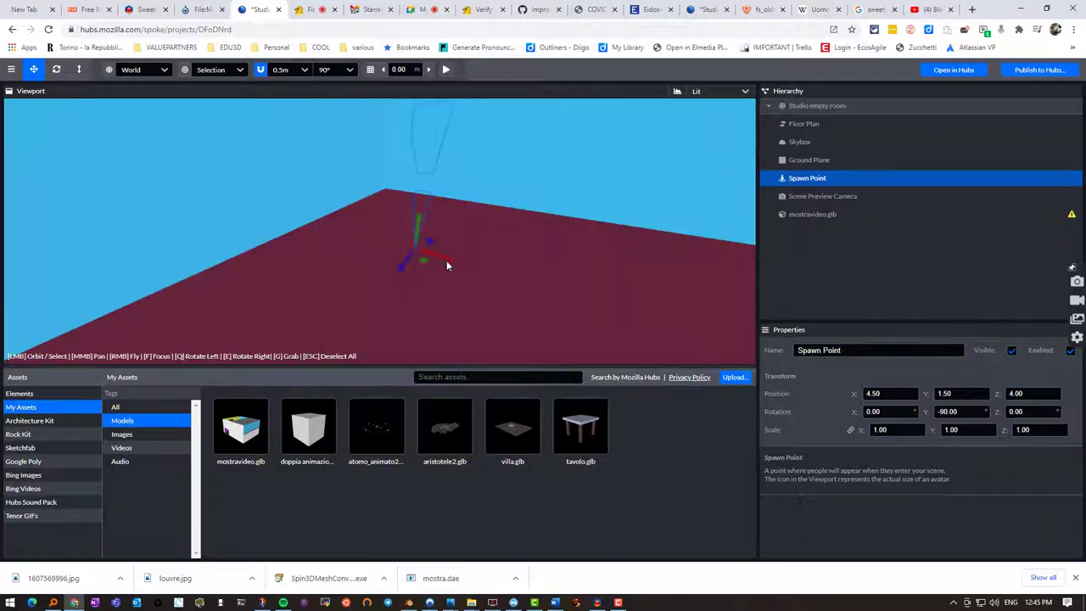
pyautogui.moveTo(447, 266); pyautogui.dragTo(518, 275)
pyautogui.press('f')
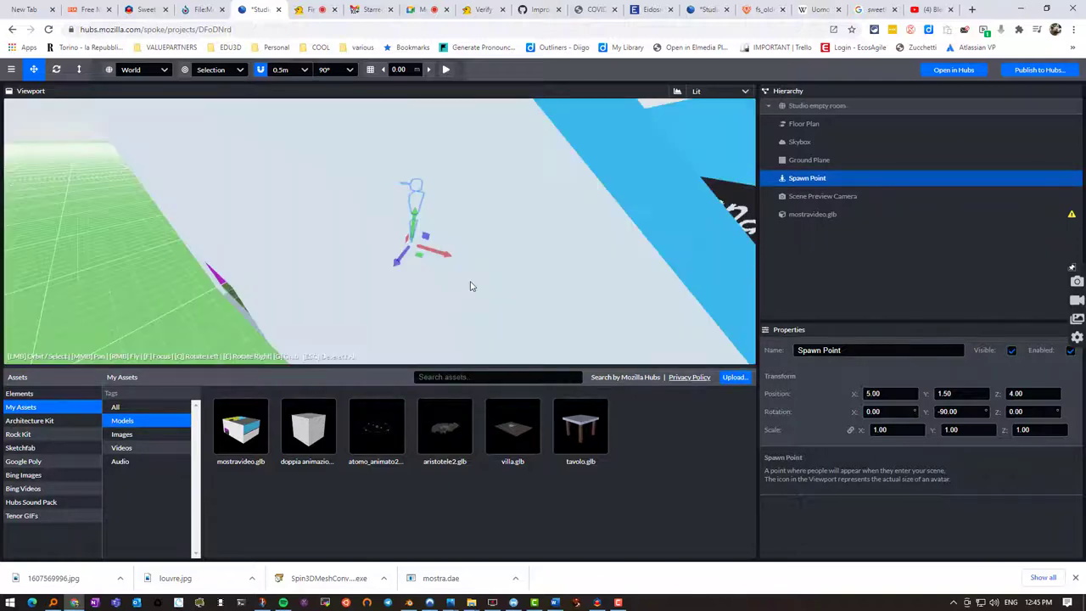
# Step: Lower the Spawn Point to Y 1.00 and check its position against the grass-floored room
pyautogui.scroll(5, 472, 286)
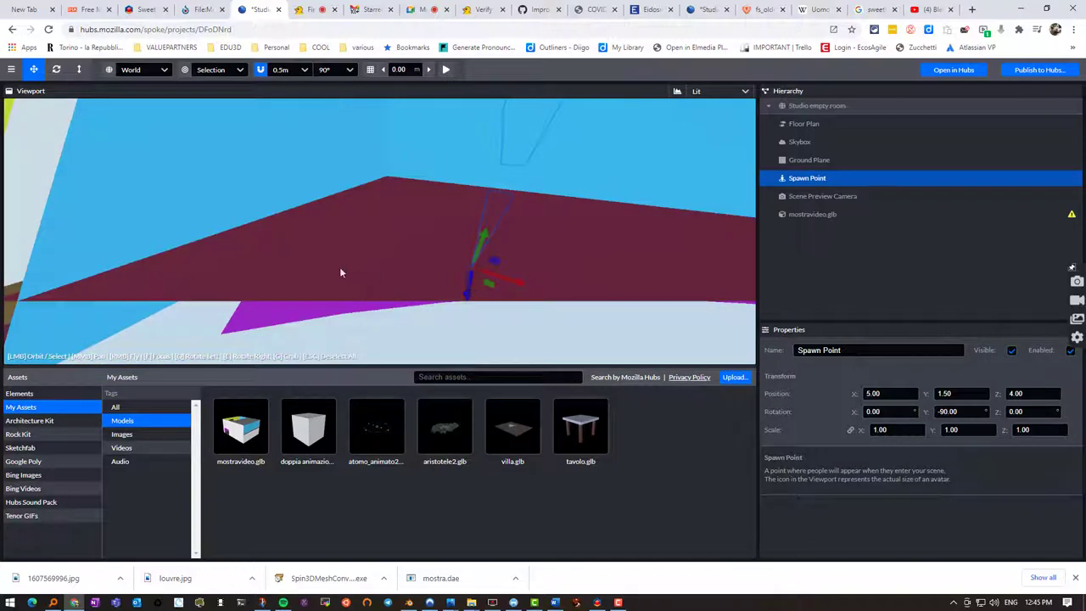
pyautogui.scroll(-5, 443, 290)
pyautogui.scroll(5, 452, 287)
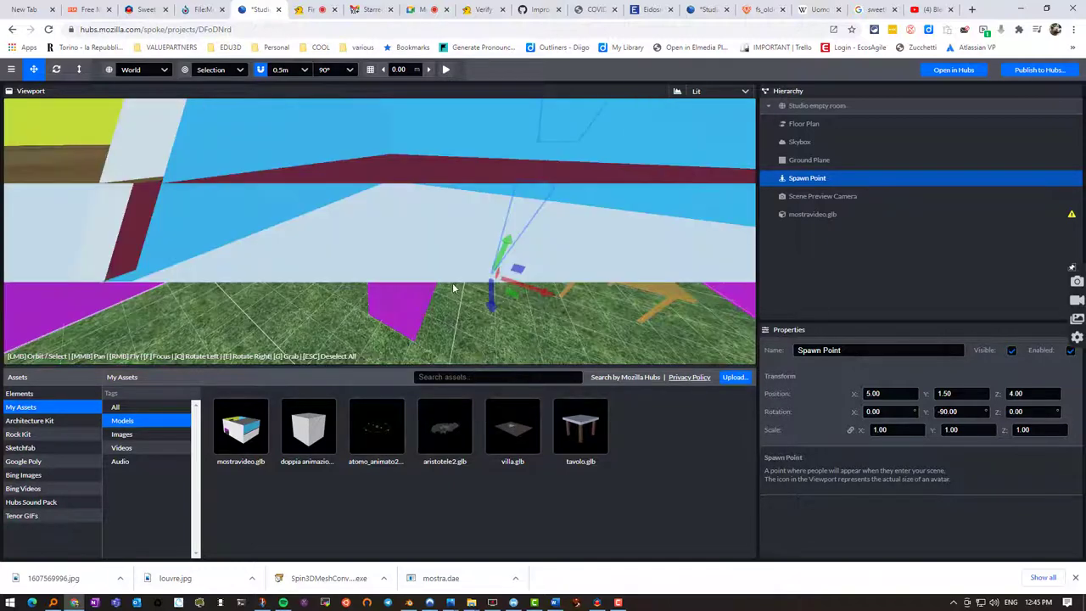
pyautogui.moveTo(505, 246); pyautogui.dragTo(495, 277)
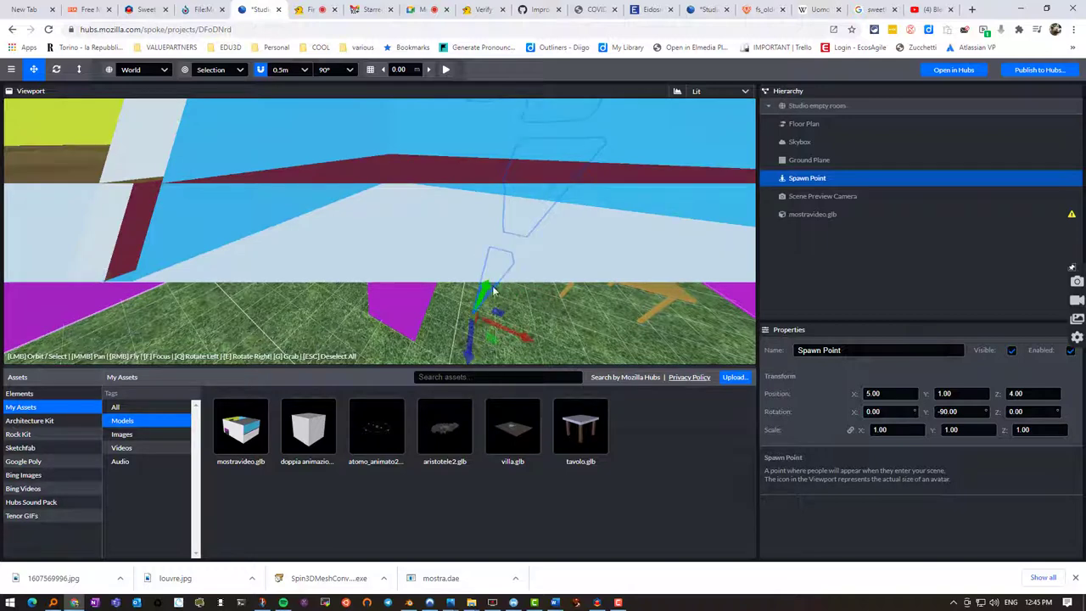
pyautogui.scroll(3, 524, 328)
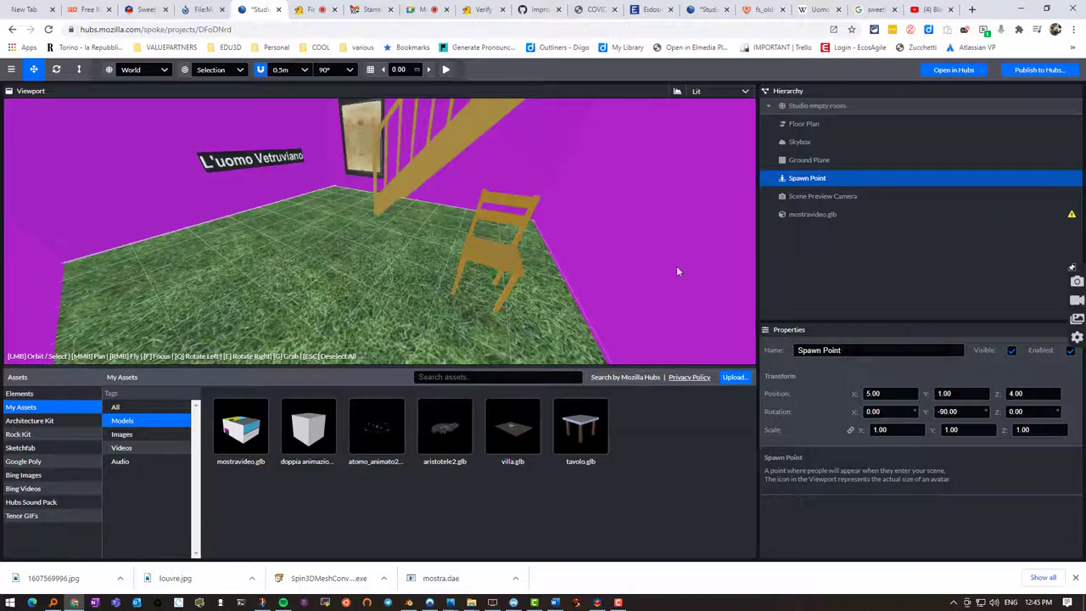
pyautogui.press('f')
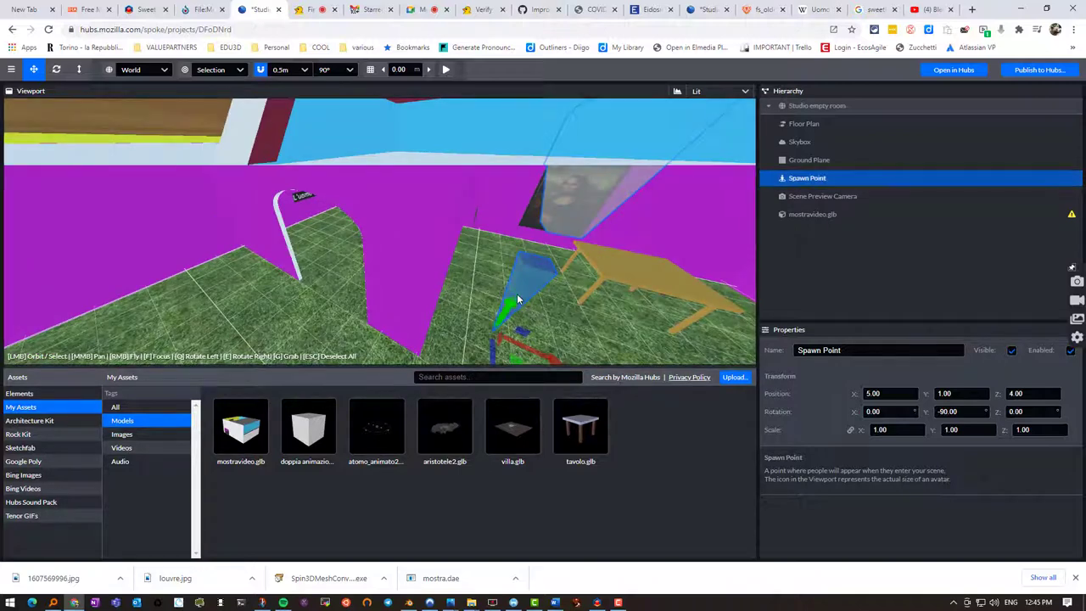
# Step: Move the Spawn Point to Y 2.50 and Z 6.00, beside the Il Musico picture on the dark red floor
pyautogui.moveTo(524, 295); pyautogui.dragTo(533, 286)
pyautogui.press('f')
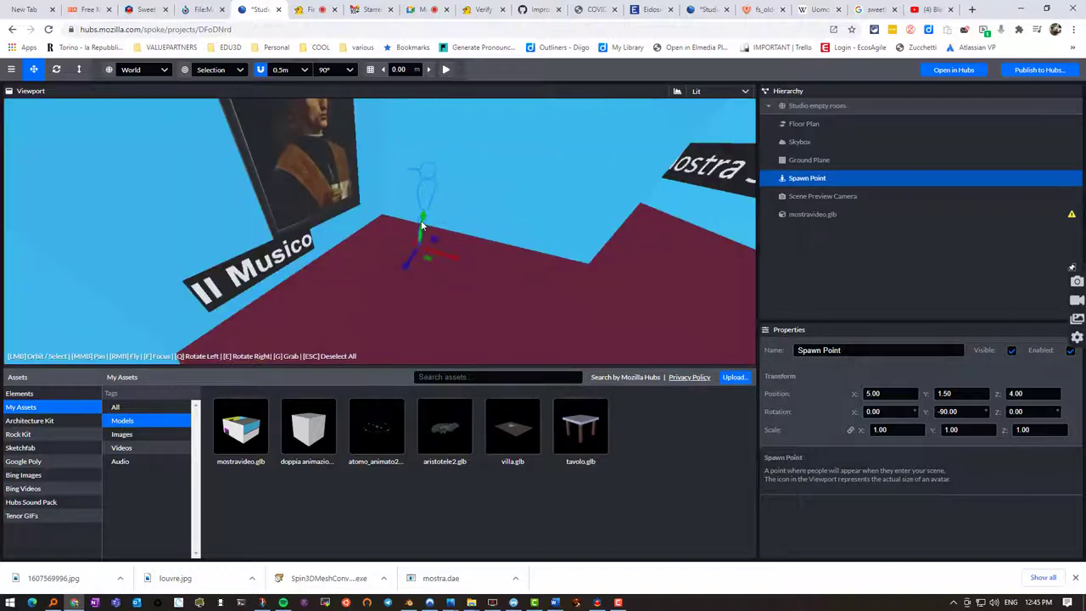
pyautogui.moveTo(421, 220); pyautogui.dragTo(430, 169)
pyautogui.moveTo(413, 219); pyautogui.dragTo(301, 276)
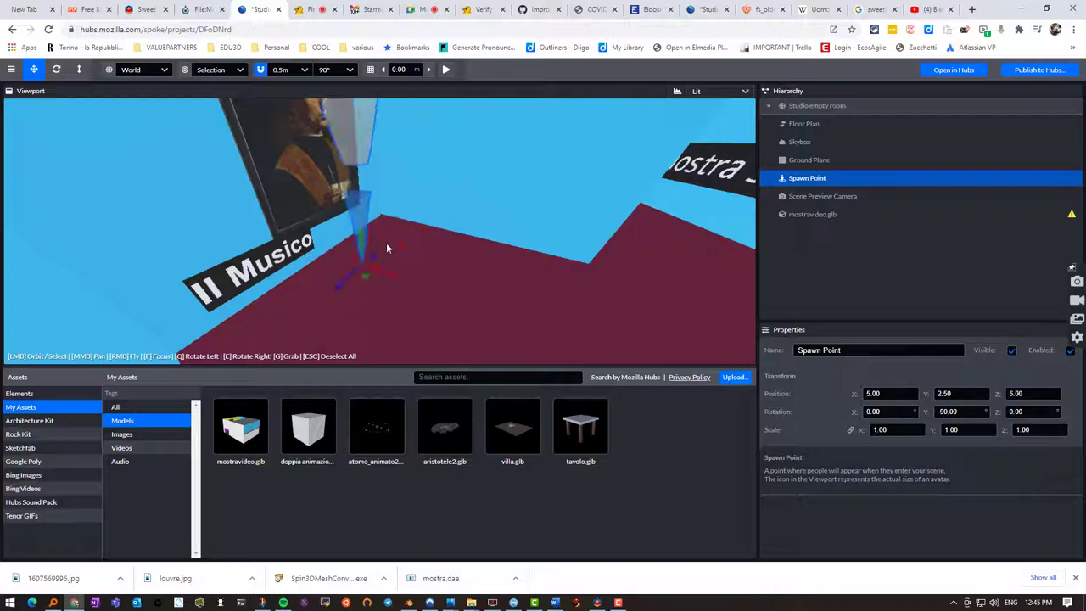
pyautogui.press('f')
pyautogui.scroll(3, 386, 247)
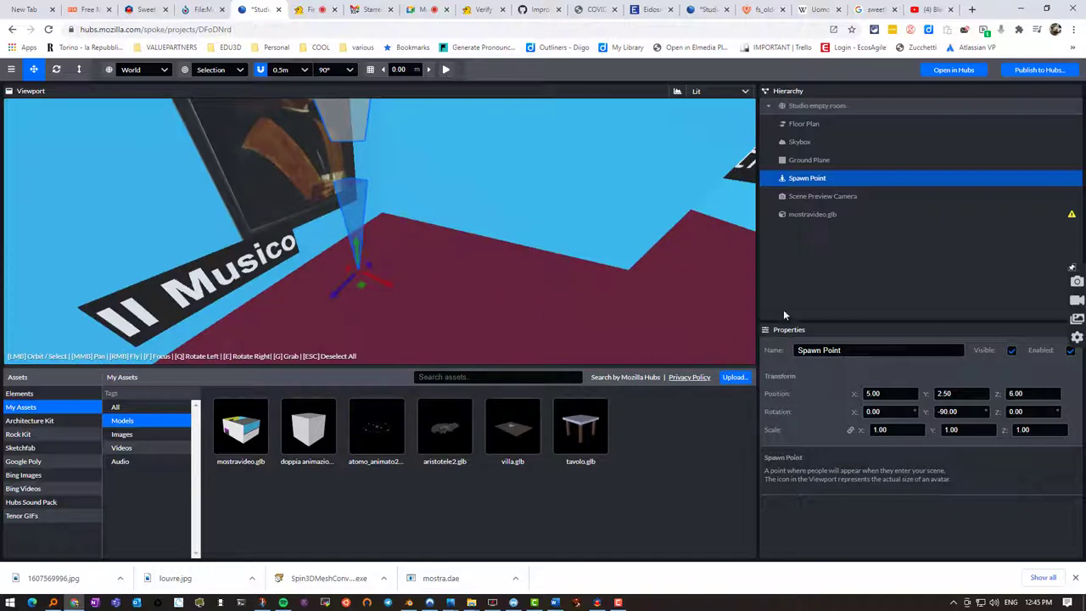
# Step: Scale the mostravideo.glb model uniformly to 0.5
pyautogui.click(807, 217)
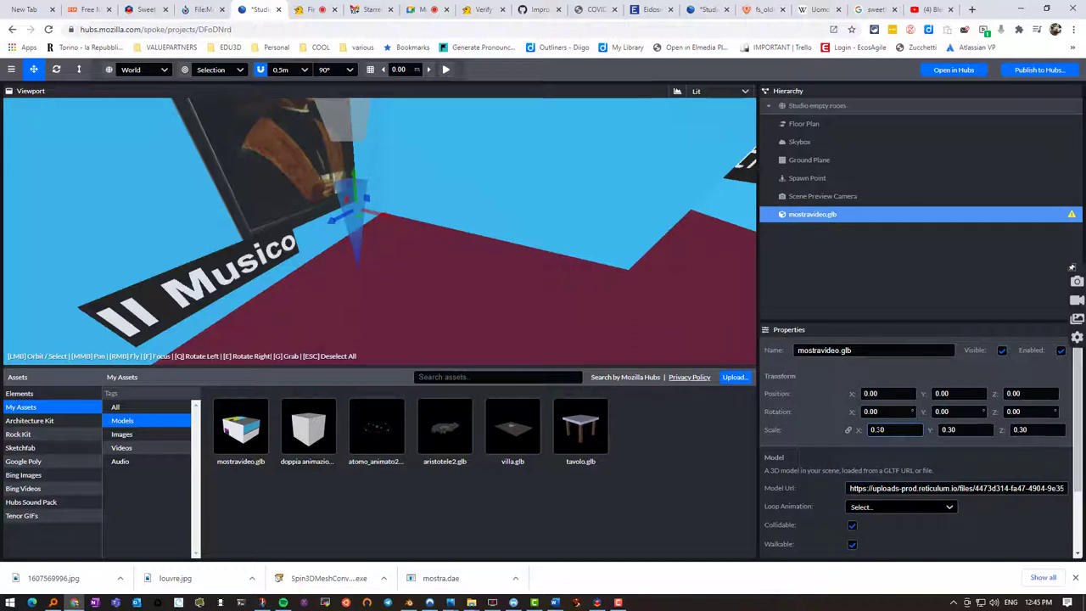
pyautogui.click(879, 430)
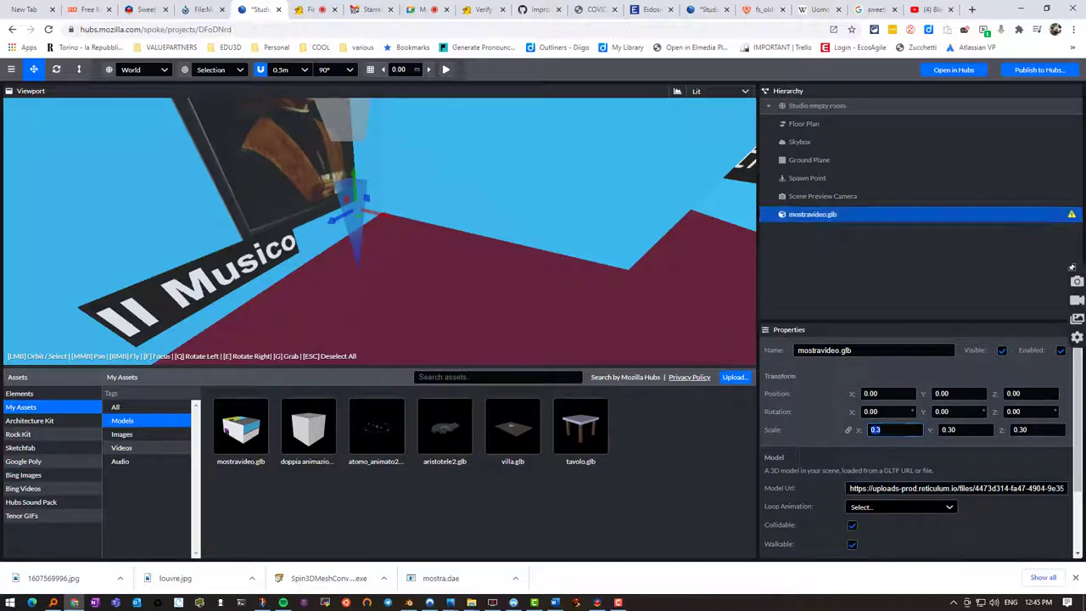
pyautogui.write('0.5')
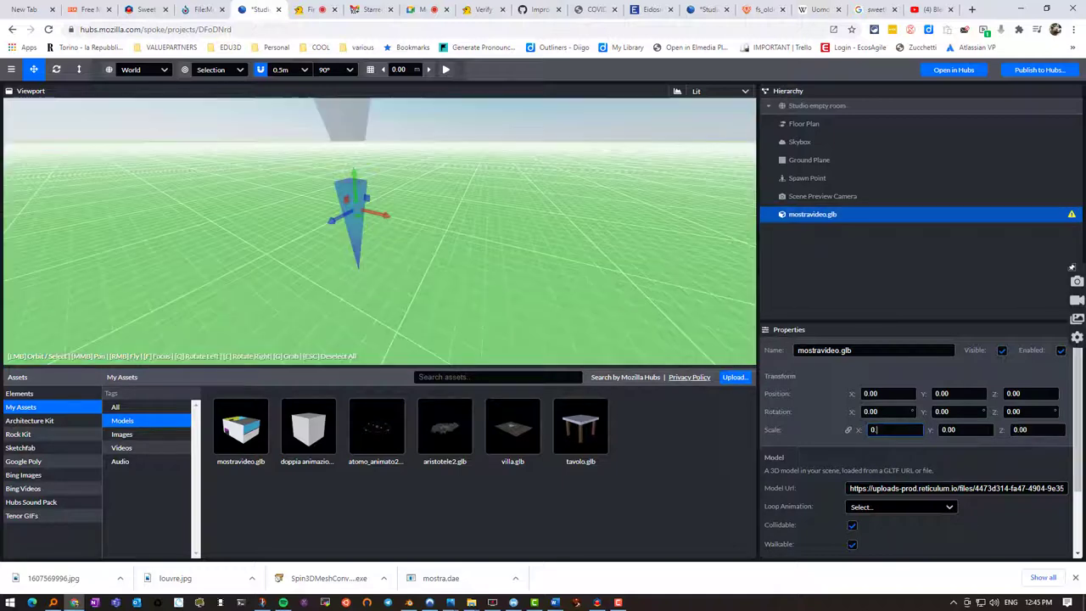
pyautogui.press('Tab')
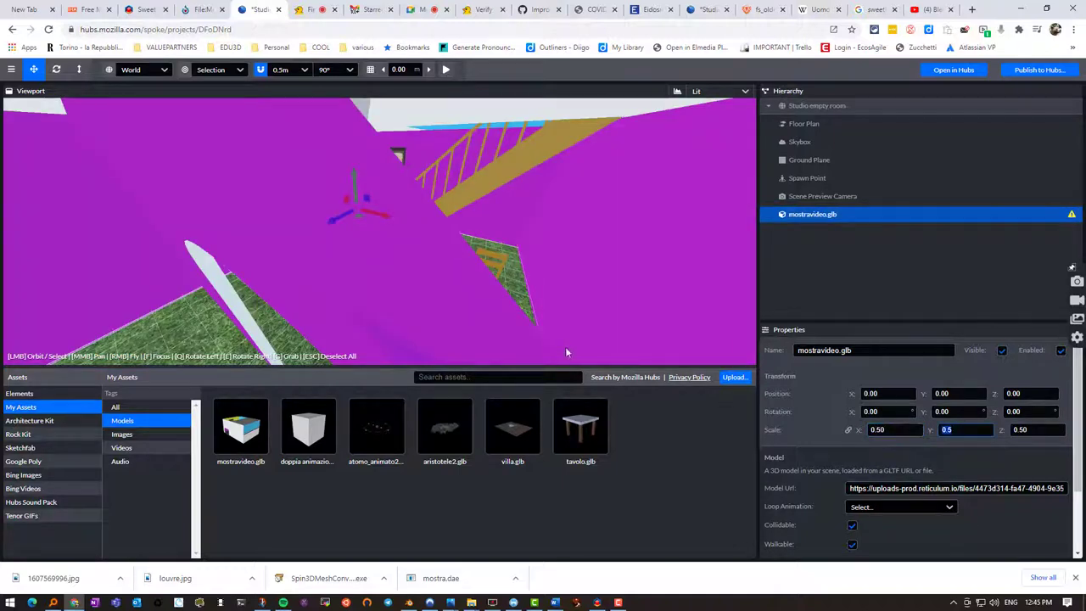
# Step: Lower the Spawn Point to Y 0.50, onto the grass floor of the ground-floor room
pyautogui.click(798, 178)
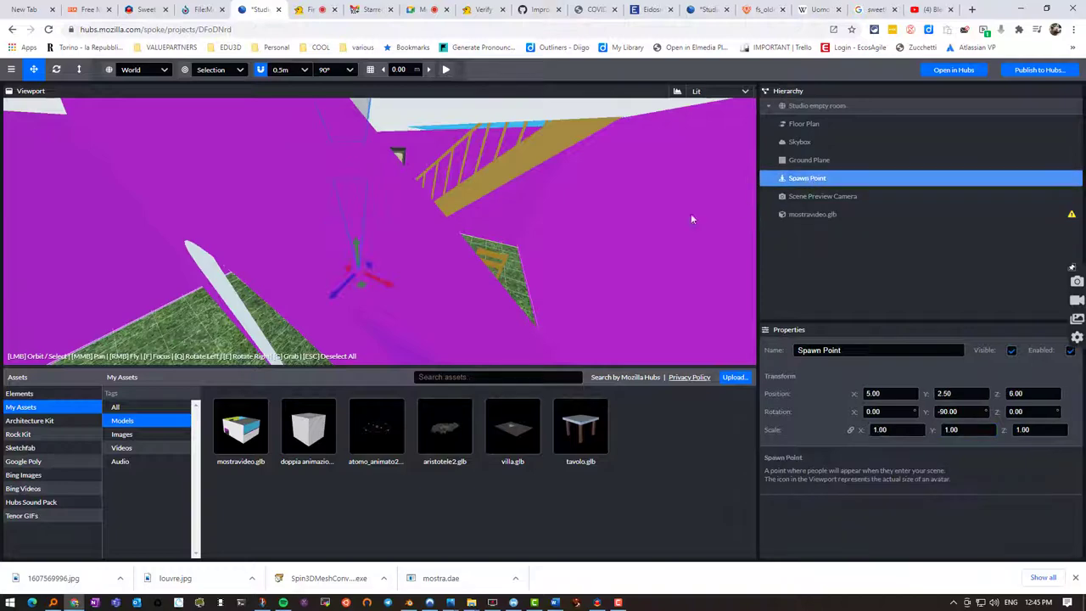
pyautogui.moveTo(546, 248)
pyautogui.mouseDown(button='middle')
pyautogui.moveTo(526, 257)
pyautogui.moveTo(551, 236)
pyautogui.moveTo(562, 246)
pyautogui.mouseUp(button='middle')
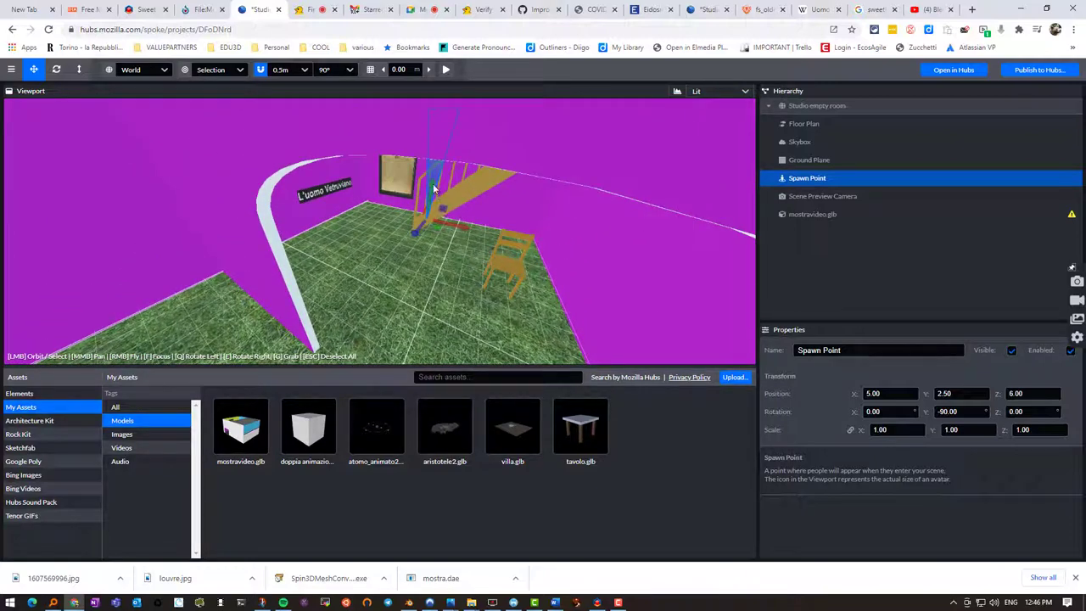
pyautogui.moveTo(431, 197); pyautogui.dragTo(439, 259)
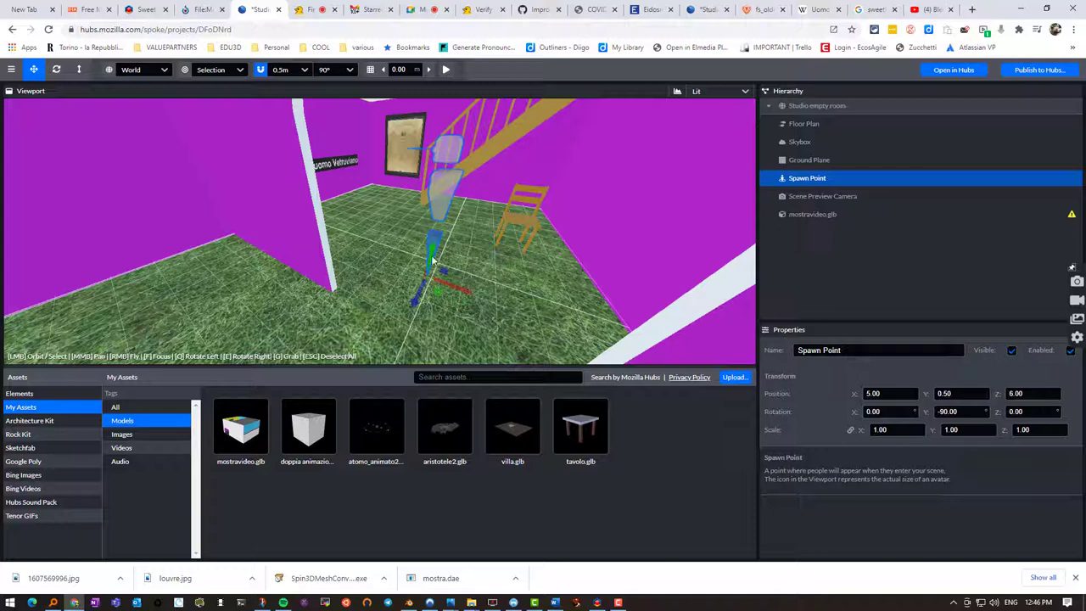
# Step: Try turning the Spawn Point to a Y rotation of 90°, and return it to -90°
pyautogui.press('q')
pyautogui.press('q')
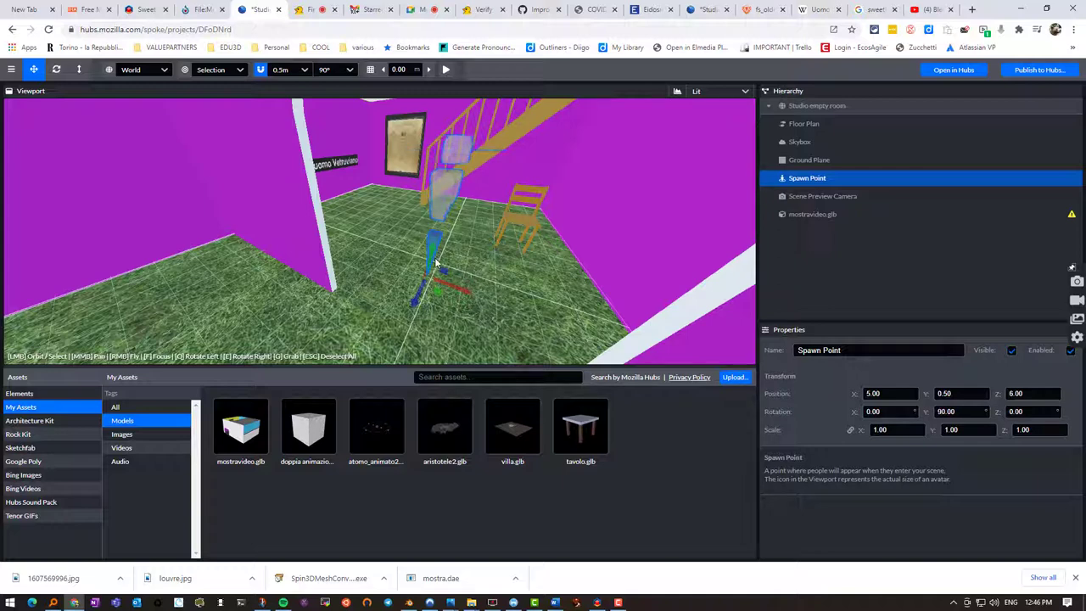
pyautogui.press('q')
pyautogui.press('q')
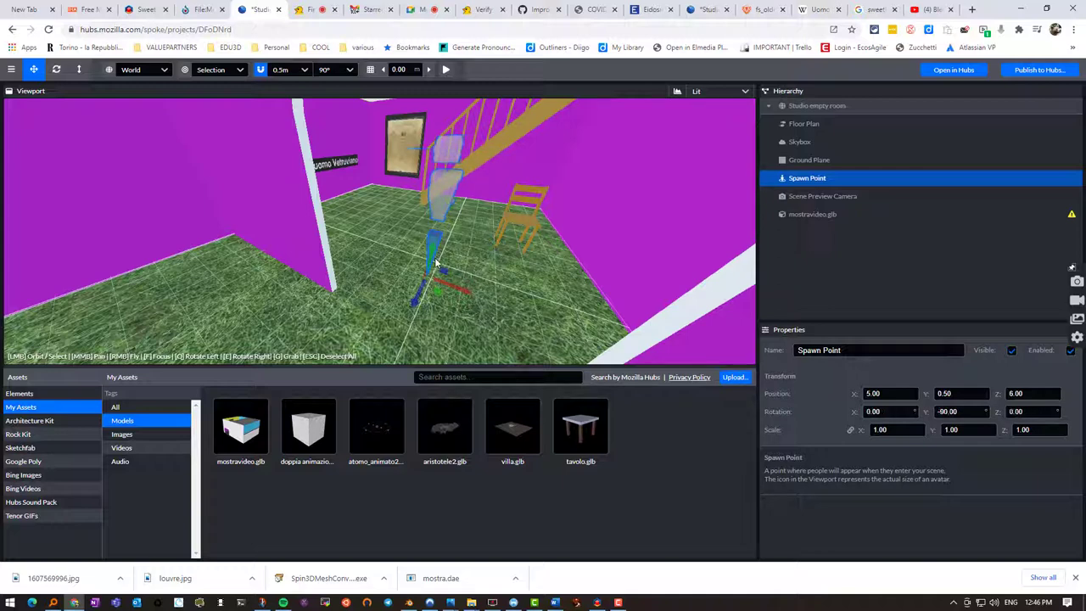
# Step: Save the project and publish the scene to Hubs under the name Studio empty room
pyautogui.moveTo(473, 270); pyautogui.dragTo(450, 274)
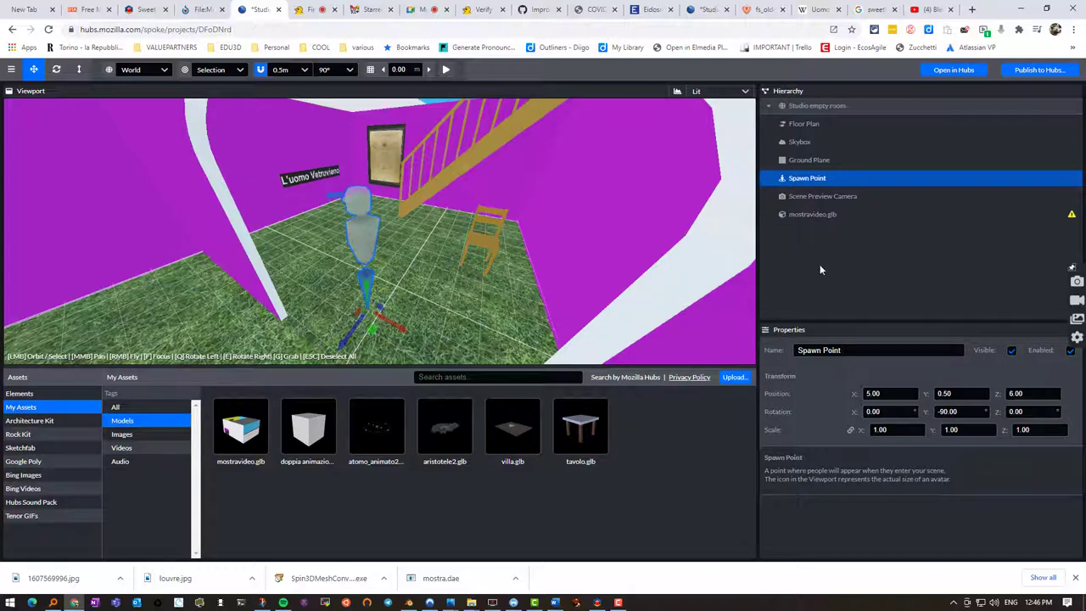
pyautogui.hotkey('ctrl', 's')
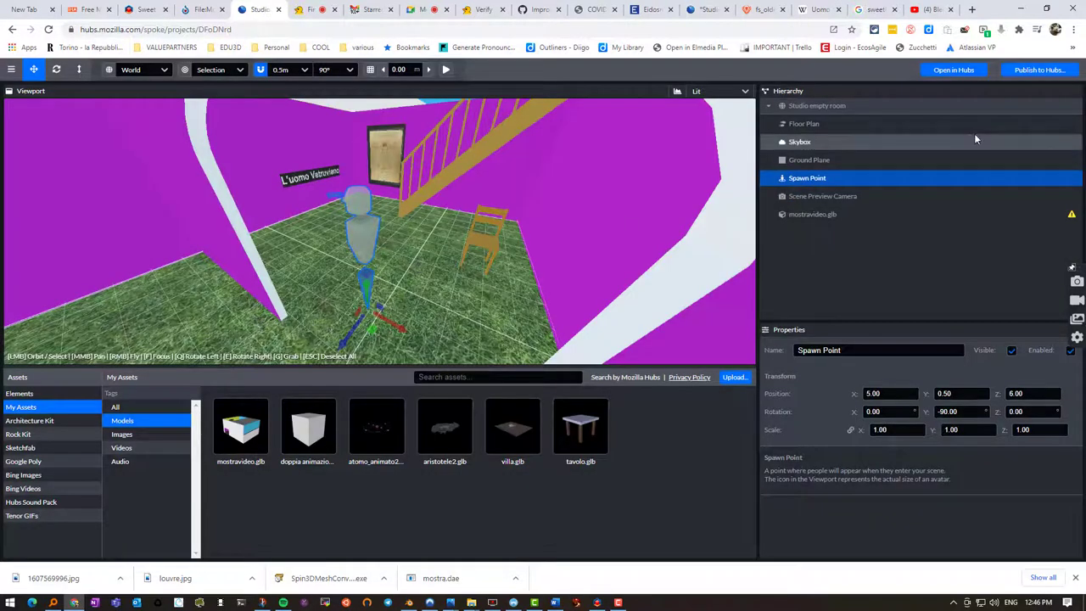
pyautogui.click(1032, 71)
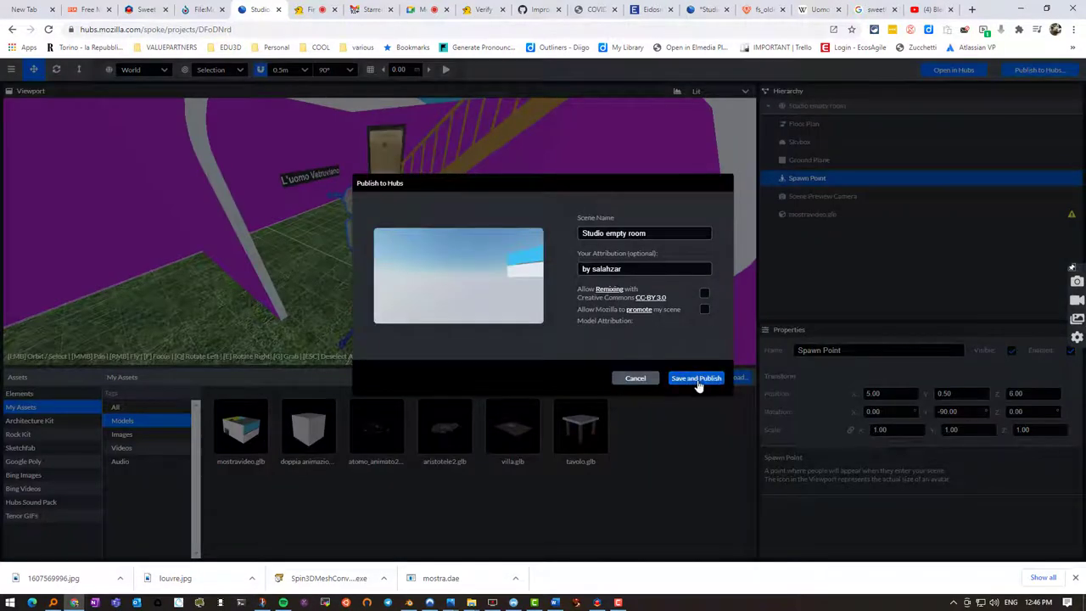
pyautogui.click(696, 378)
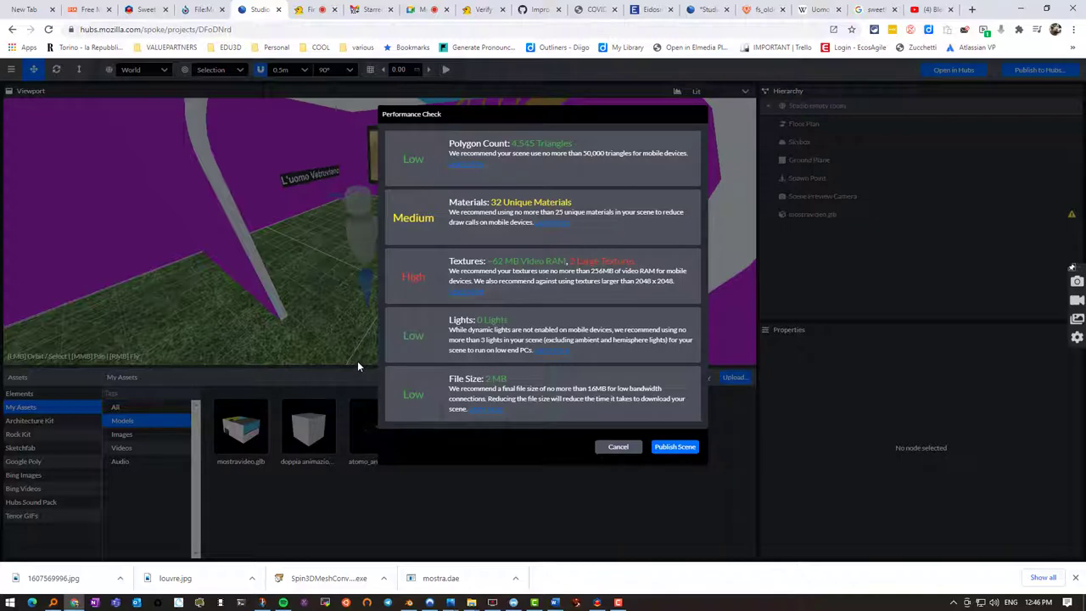
pyautogui.click(676, 447)
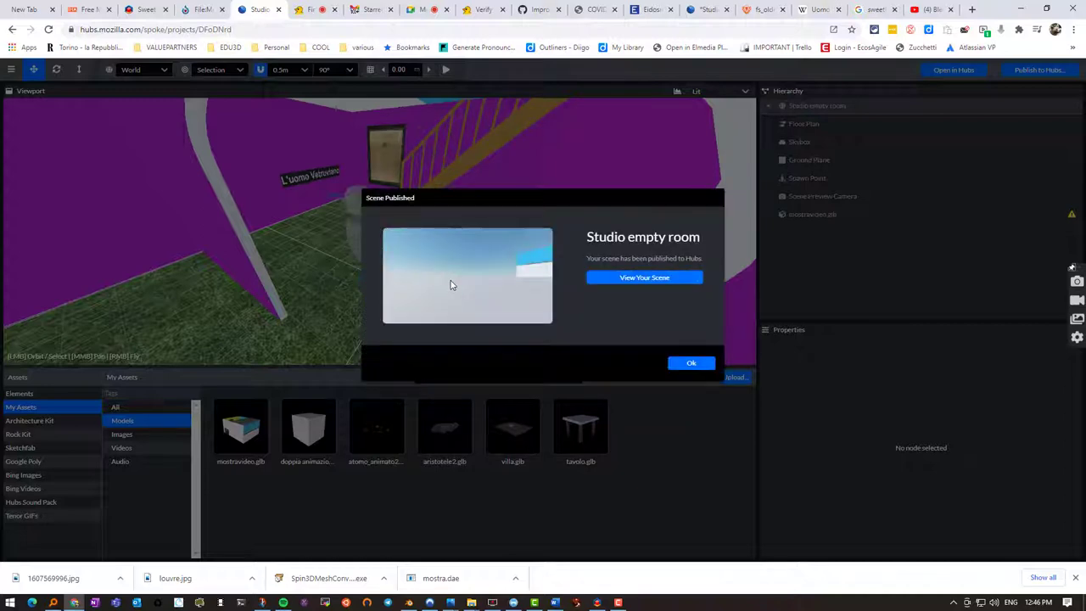
pyautogui.click(690, 363)
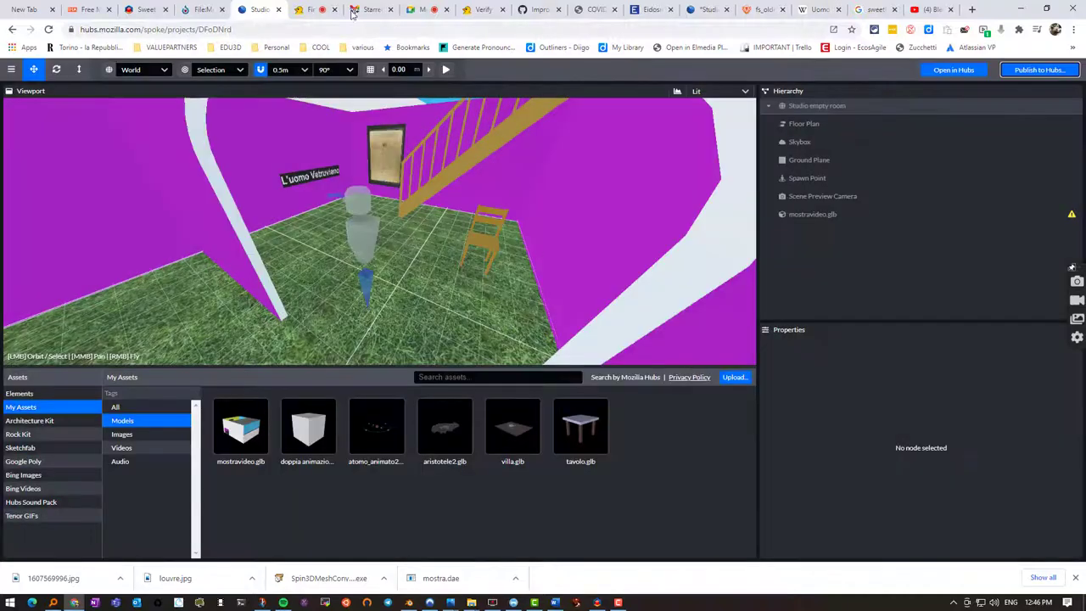
# Step: Reload the Fine Fine Gathering room in Hubs and enter it on screen with the offered name and avatar
pyautogui.click(310, 10)
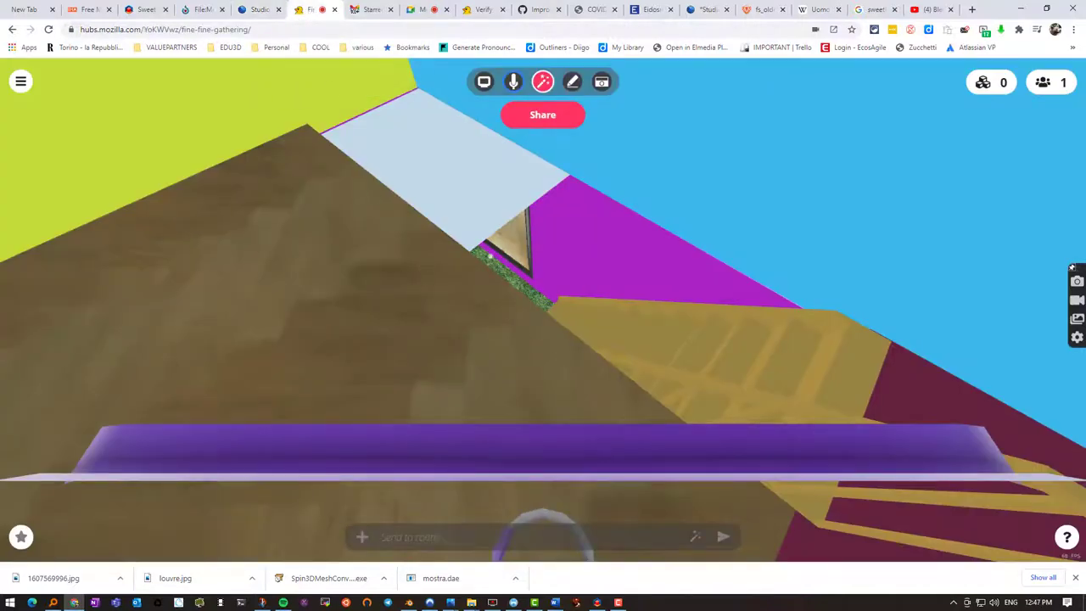
pyautogui.click(48, 30)
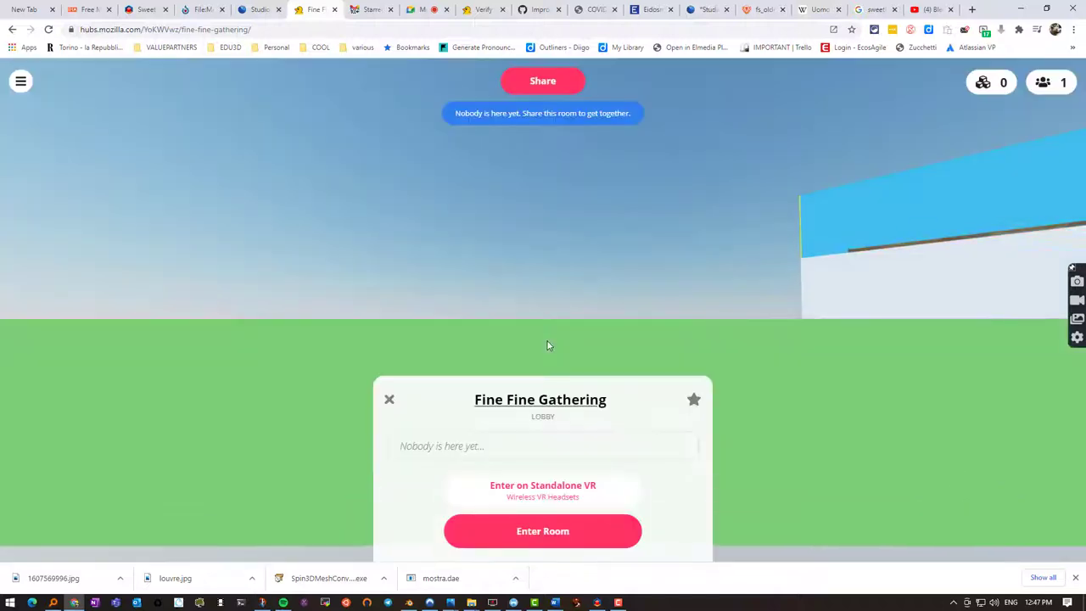
pyautogui.click(531, 538)
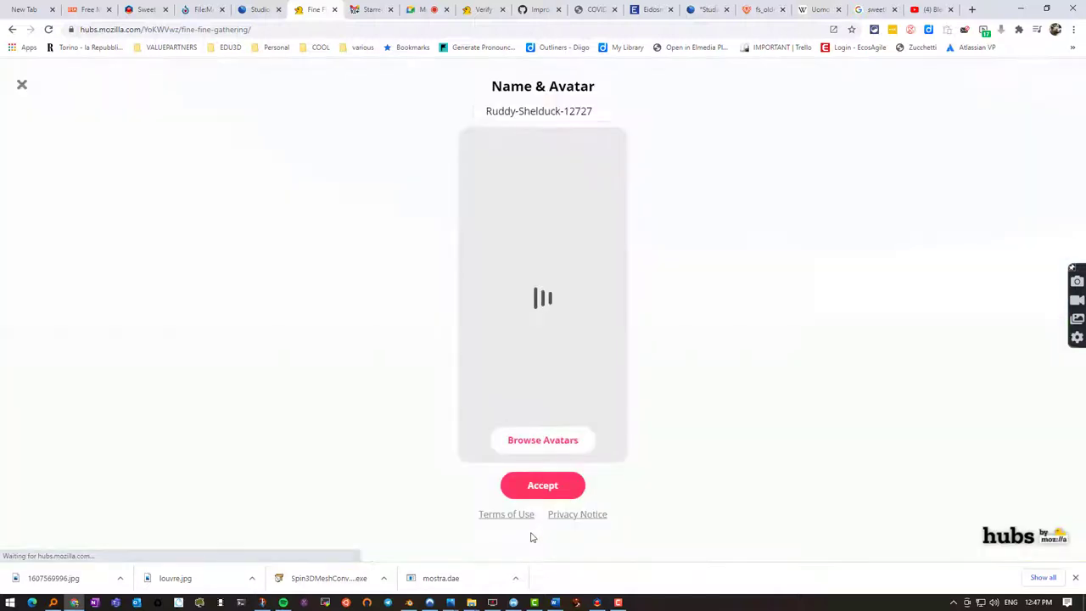
pyautogui.click(543, 487)
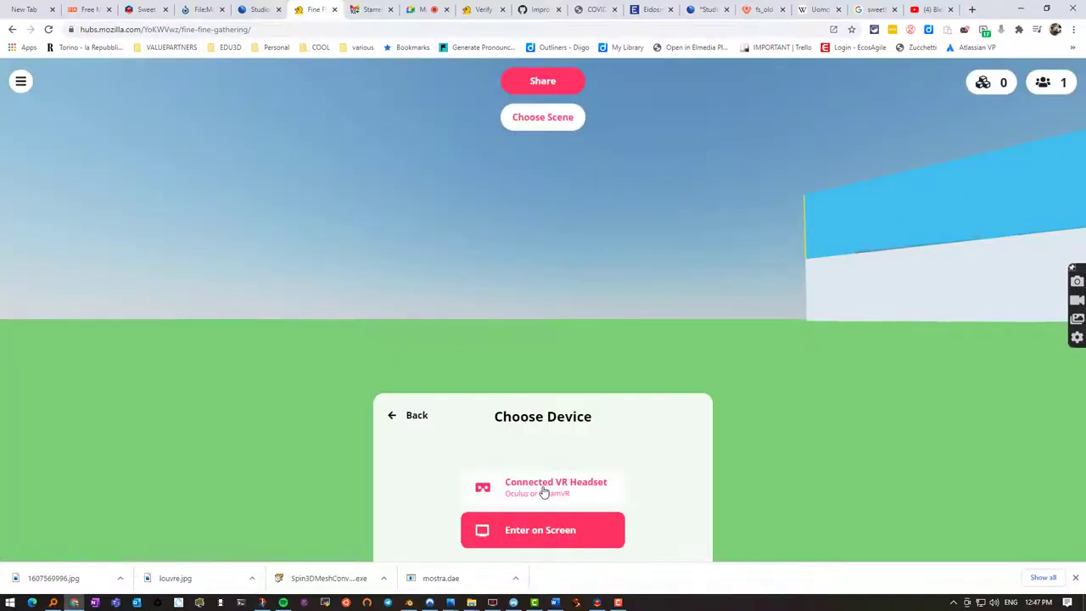
pyautogui.click(535, 531)
pyautogui.click(540, 532)
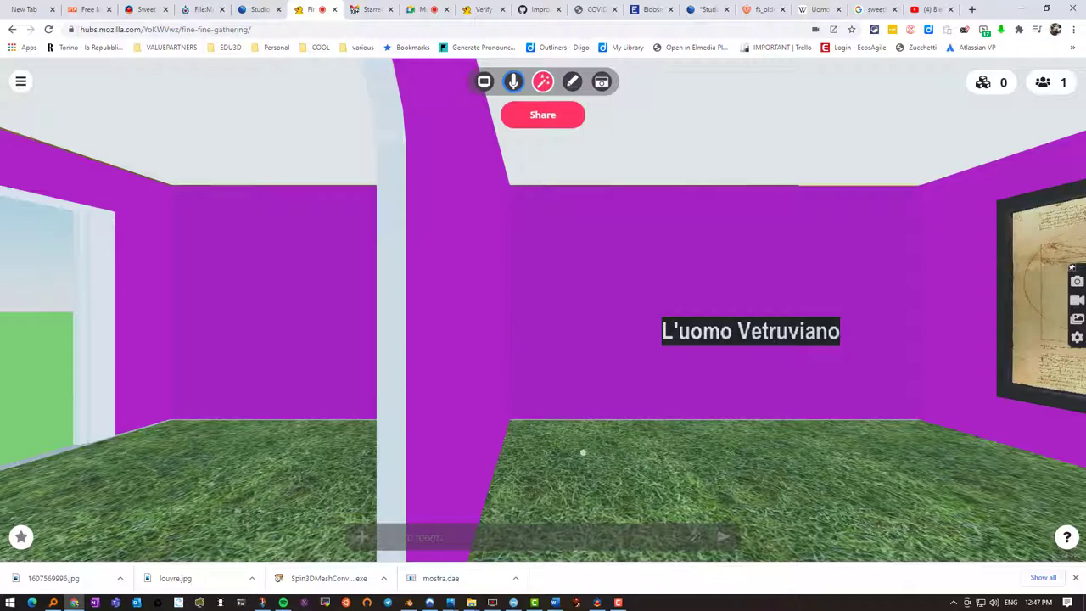
# Step: Walk past the Vitruvian Man picture to the staircase and try to climb to the upper floor
pyautogui.moveTo(583, 452)
pyautogui.mouseDown()
pyautogui.moveTo(698, 469)
pyautogui.moveTo(606, 447)
pyautogui.moveTo(837, 461)
pyautogui.moveTo(868, 441)
pyautogui.moveTo(942, 471)
pyautogui.moveTo(928, 470)
pyautogui.moveTo(1048, 452)
pyautogui.moveTo(1028, 449)
pyautogui.mouseUp()
pyautogui.press('w')
pyautogui.press('w')
pyautogui.press('w')
pyautogui.press('w')
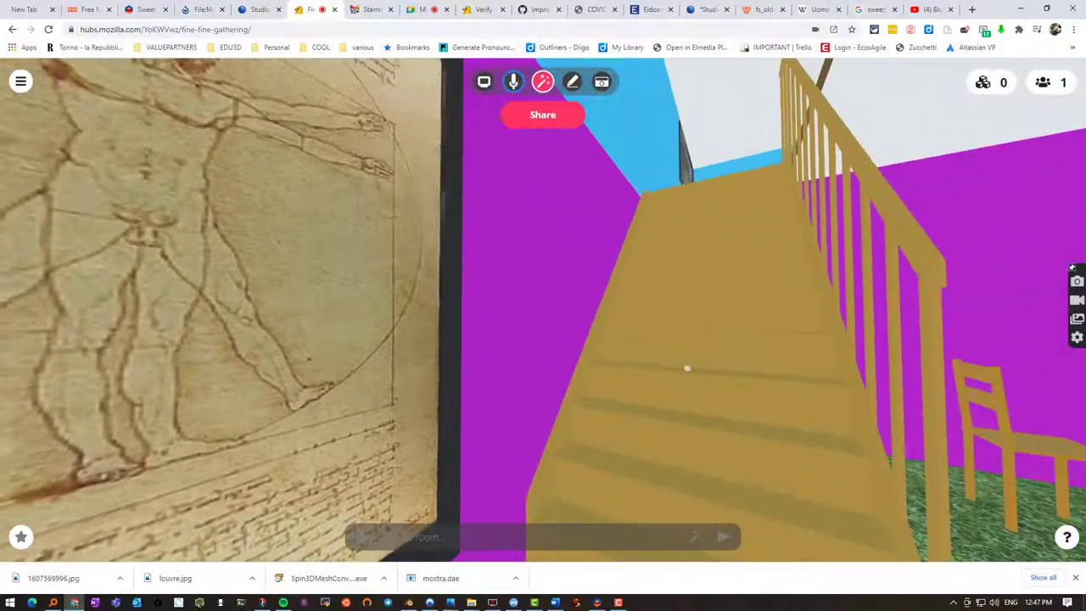
pyautogui.moveTo(687, 368)
pyautogui.mouseDown()
pyautogui.moveTo(718, 370)
pyautogui.moveTo(718, 362)
pyautogui.moveTo(677, 366)
pyautogui.moveTo(684, 322)
pyautogui.mouseUp()
pyautogui.press('w')
pyautogui.moveTo(684, 322)
pyautogui.mouseDown(button='right')
pyautogui.moveTo(705, 307)
pyautogui.moveTo(734, 315)
pyautogui.mouseUp(button='right')
pyautogui.moveTo(722, 422); pyautogui.dragTo(832, 458)
pyautogui.press('w')
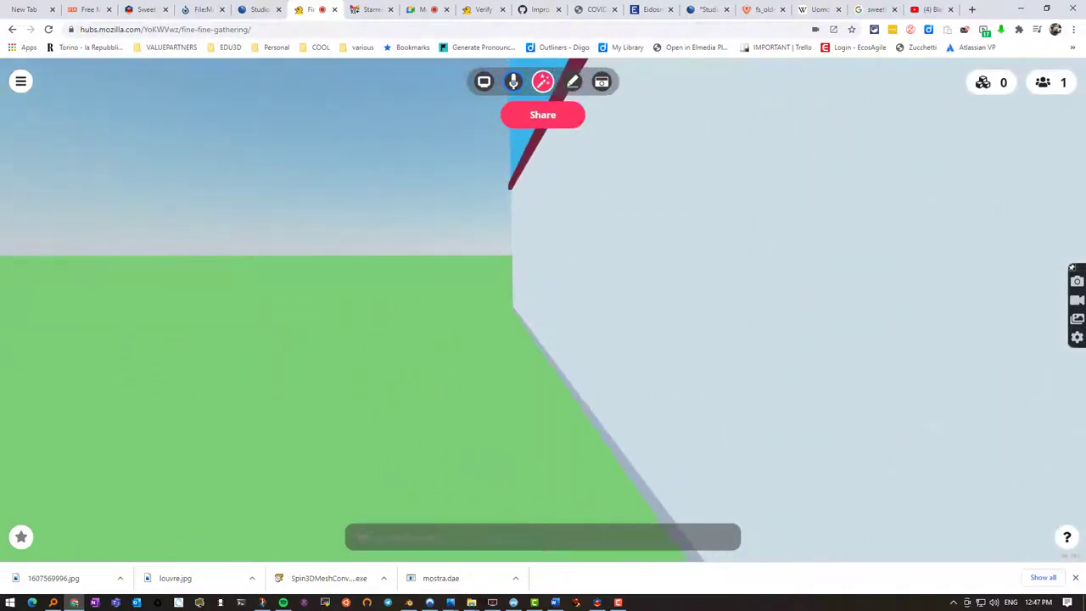
pyautogui.press('w')
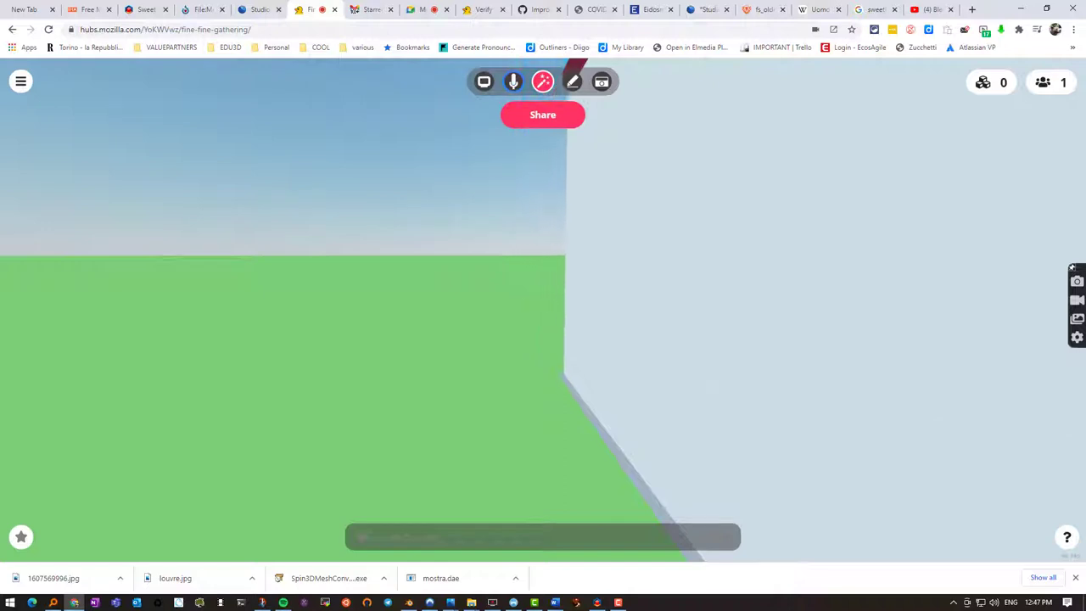
# Step: Turn back toward the building and walk through the ground-floor archway toward the chair and staircase
pyautogui.press('Left')
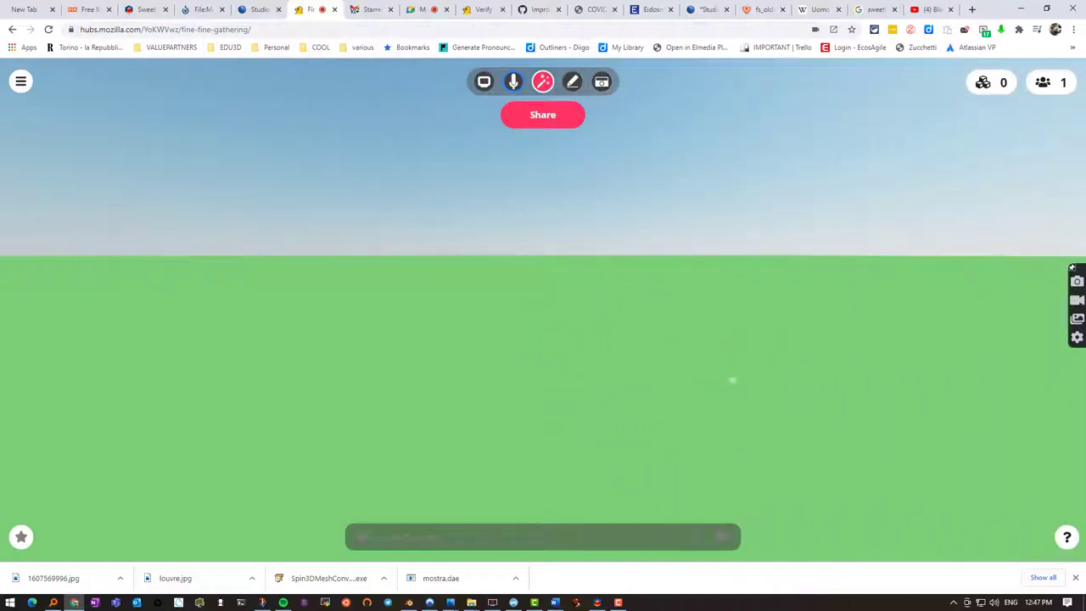
pyautogui.moveTo(692, 373); pyautogui.dragTo(1049, 369)
pyautogui.press('w')
pyautogui.press('w')
pyautogui.press('Up')
pyautogui.press('Left')
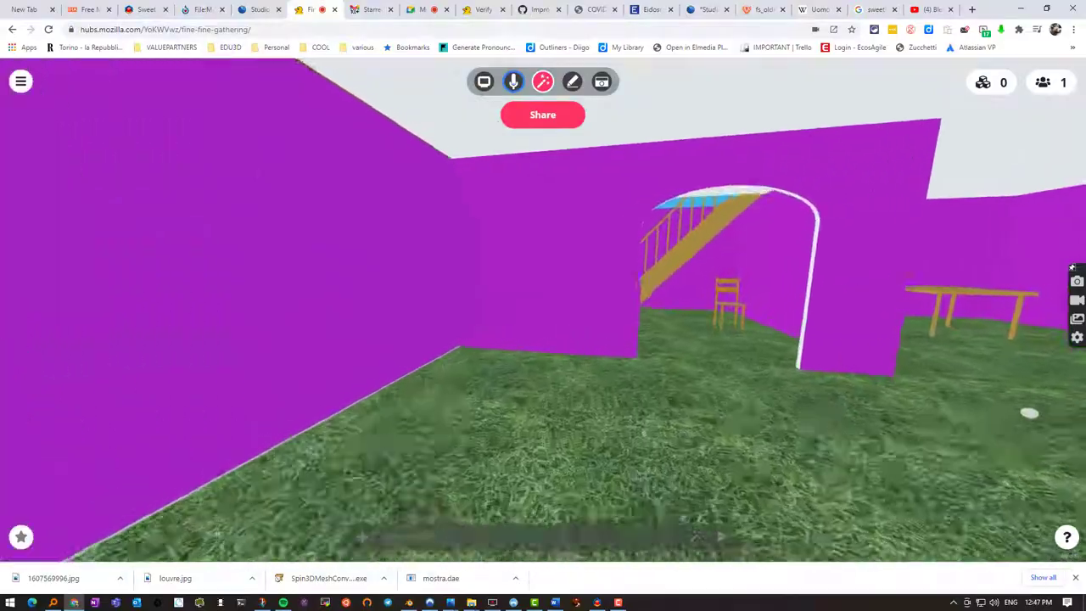
pyautogui.press('Up')
pyautogui.press('Right')
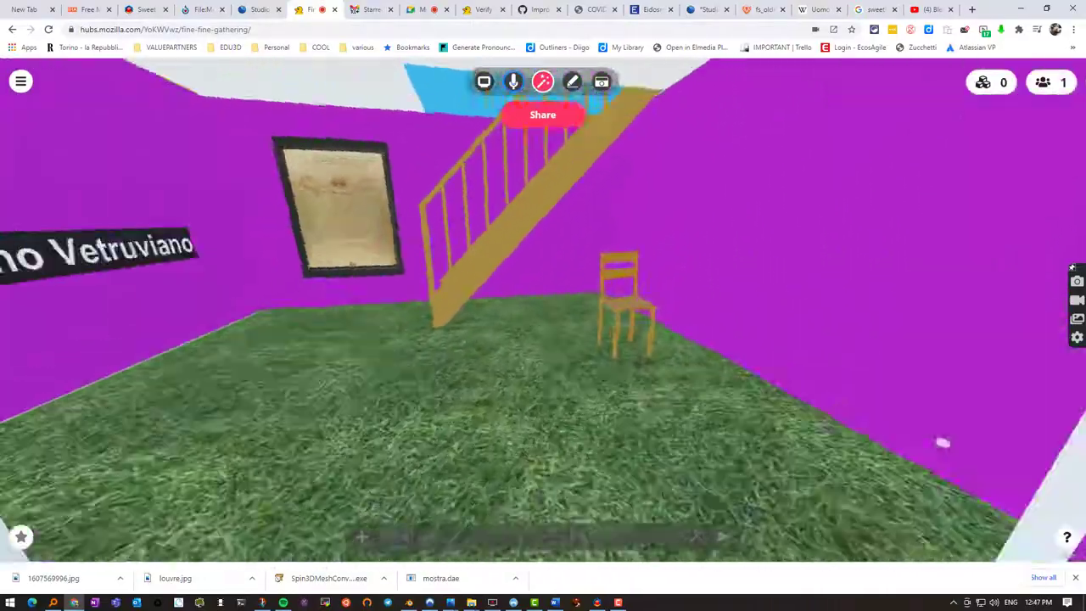
# Step: Approach the foot of the staircase beside the Vitruvian Man picture, postponing the Citrix Workspace update
pyautogui.moveTo(943, 443)
pyautogui.mouseDown()
pyautogui.moveTo(772, 427)
pyautogui.moveTo(955, 431)
pyautogui.moveTo(699, 423)
pyautogui.moveTo(888, 436)
pyautogui.moveTo(845, 408)
pyautogui.moveTo(984, 398)
pyautogui.moveTo(973, 306)
pyautogui.moveTo(1004, 381)
pyautogui.moveTo(1068, 412)
pyautogui.mouseUp()
pyautogui.press('w')
pyautogui.press('w')
pyautogui.press('w')
pyautogui.press('Left')
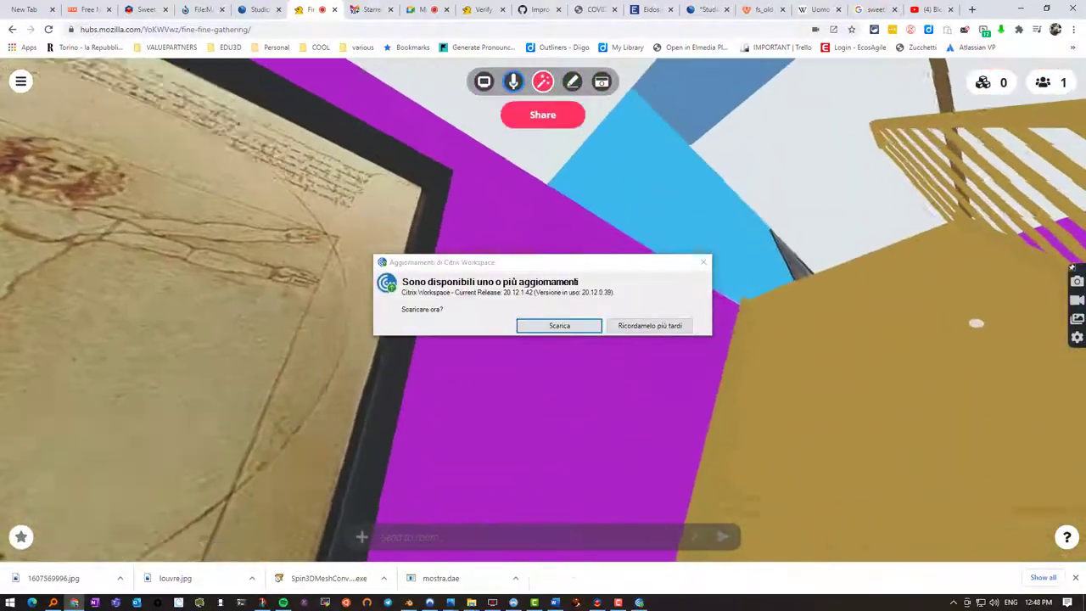
pyautogui.click(651, 326)
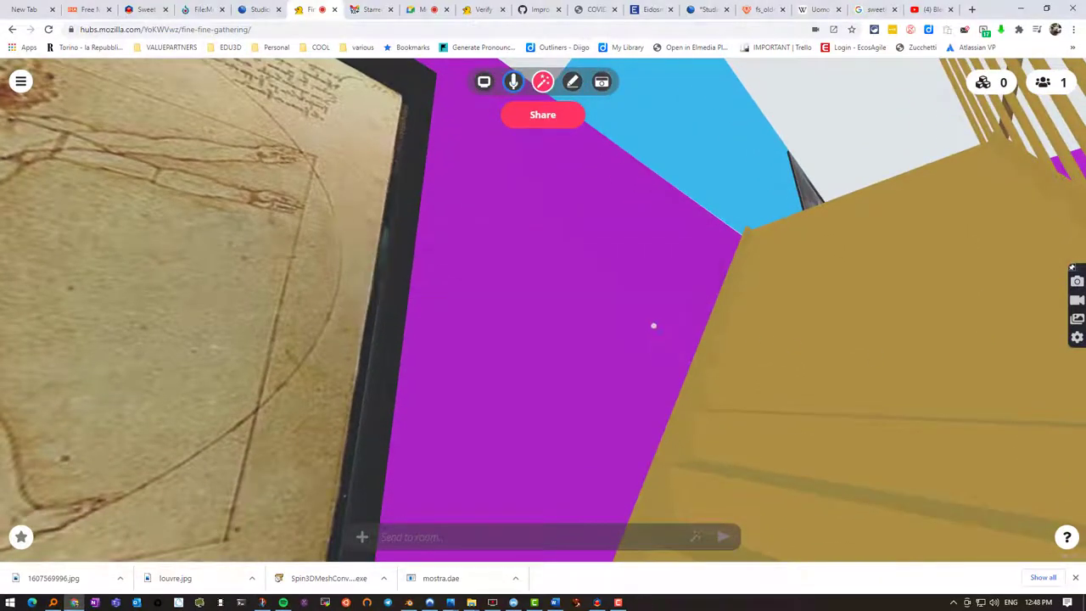
pyautogui.press('Right')
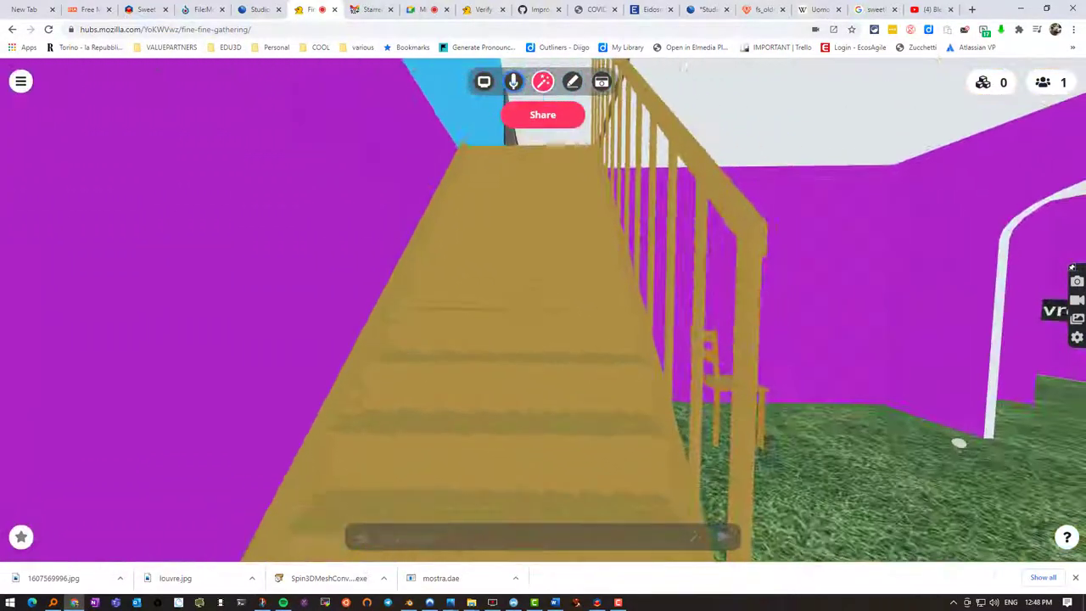